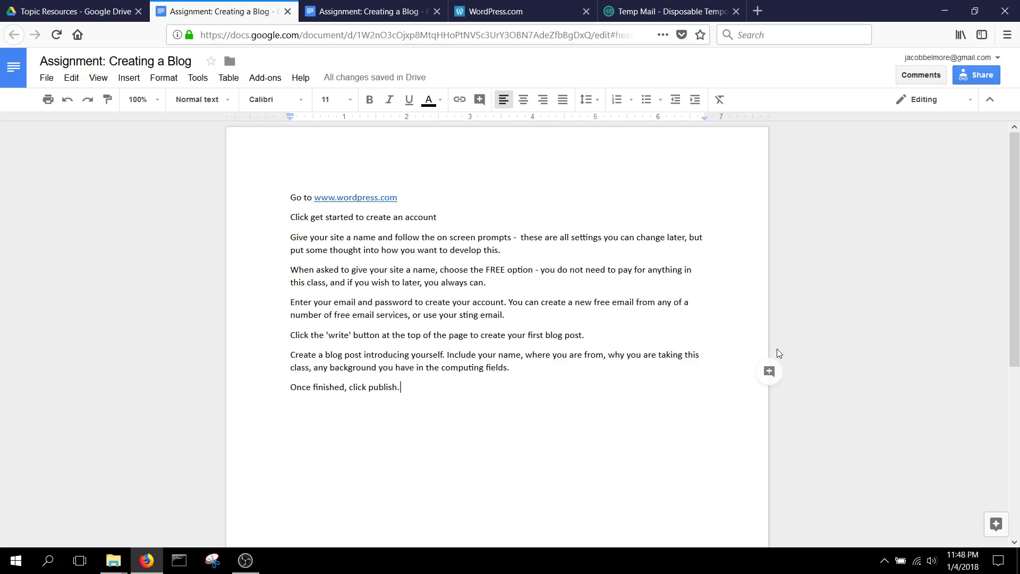
# - Switch to the WordPress.com apps page after reading the blog assignment steps
pyautogui.click(547, 6)
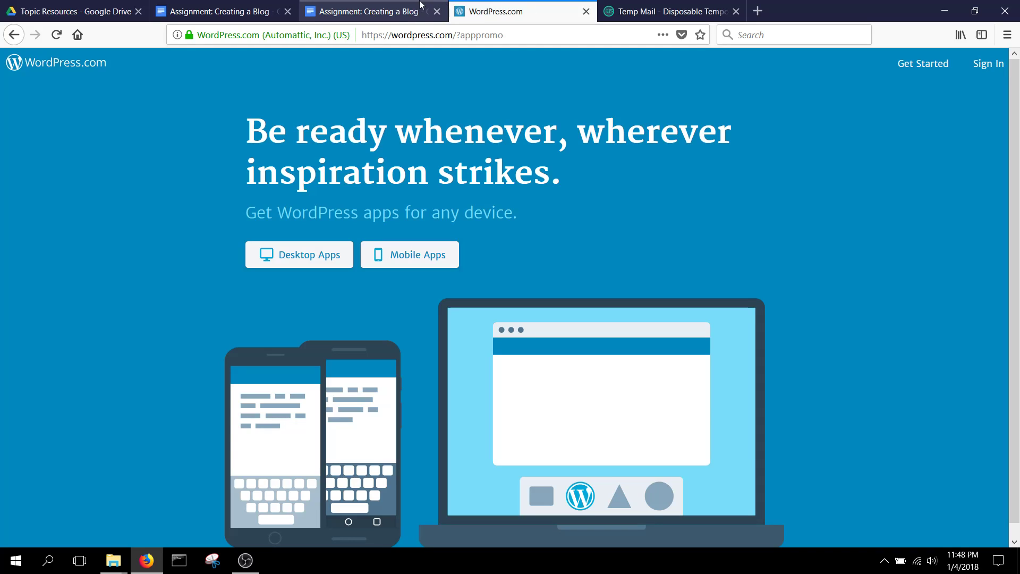
# - Go back to the 'Assignment: Creating a Blog' instructions in Google Docs
pyautogui.click(249, 6)
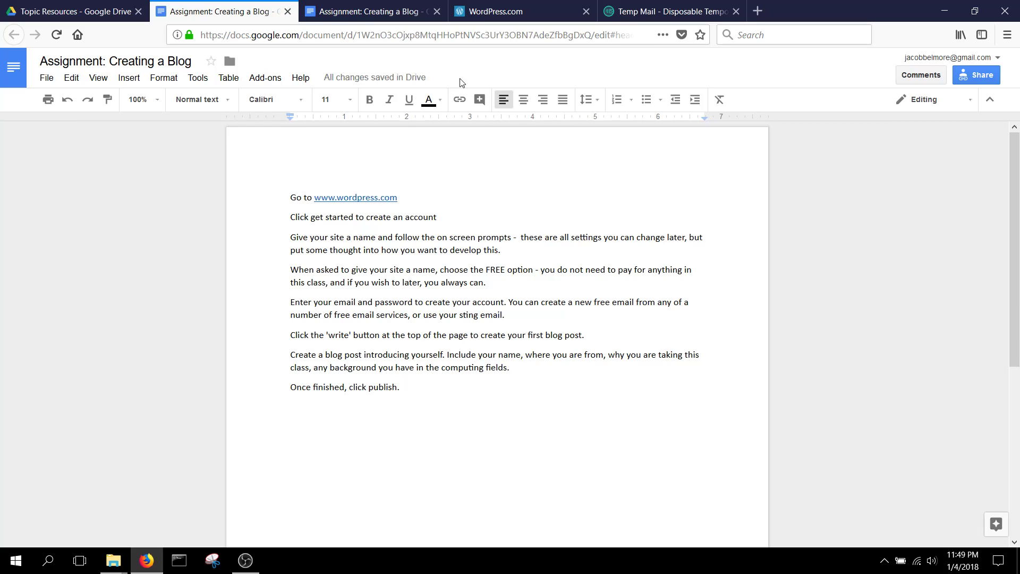
# - Return to the WordPress.com apps promotion page from the assignment instructions
pyautogui.click(497, 11)
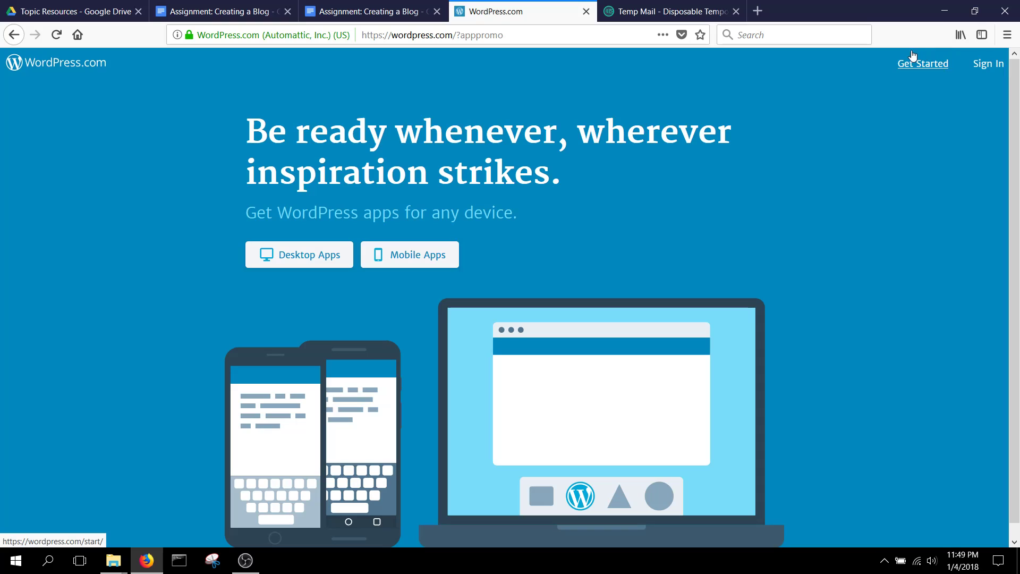
# - Choose Get Started to open the 'Let's create a site' form, step 1 of 4
pyautogui.click(927, 64)
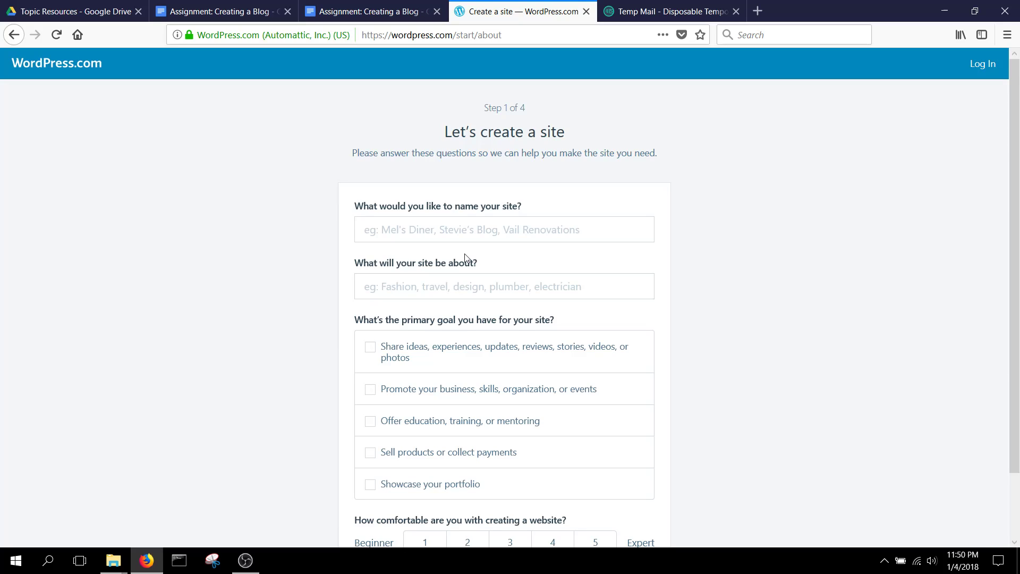
# - Name the site 'CSIT1060 Example Blog 1' with the topic 'Web Programming'
pyautogui.click(494, 230)
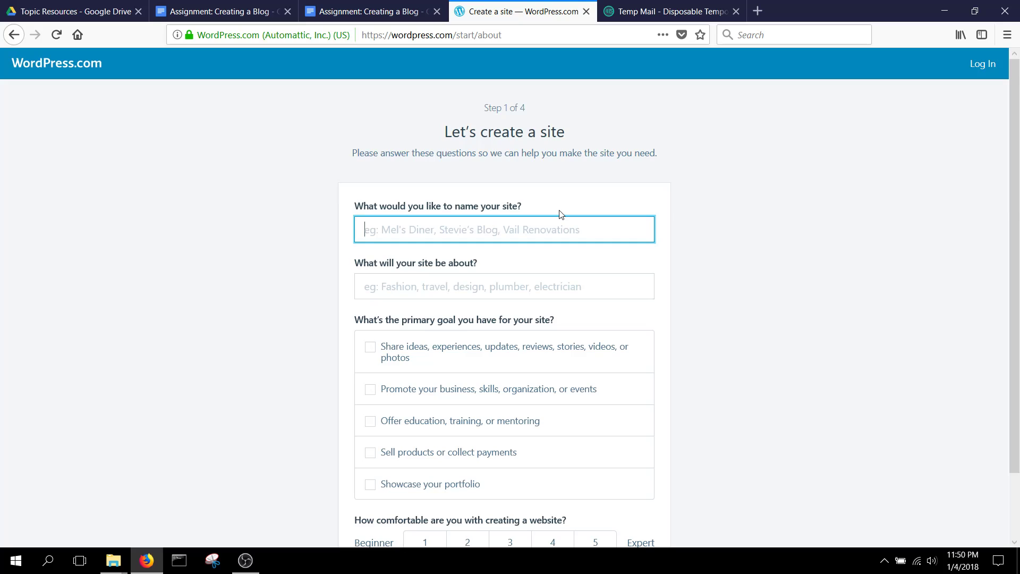
pyautogui.write('C')
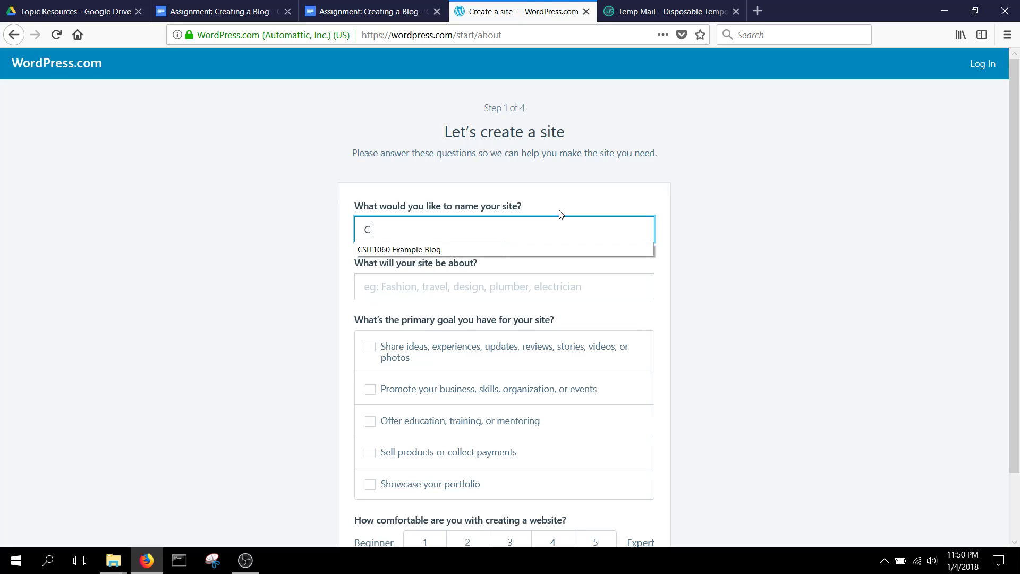
pyautogui.press('Down')
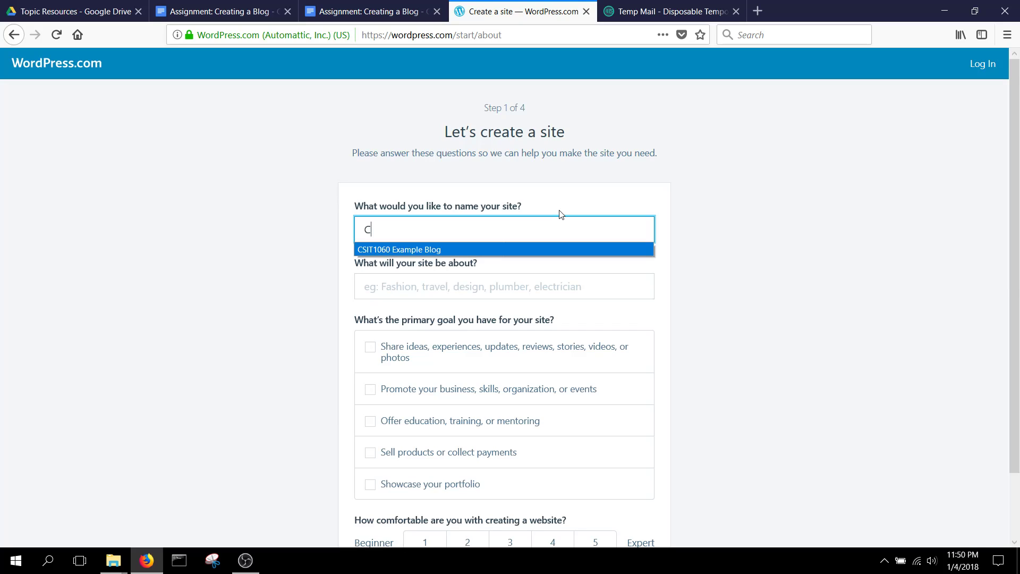
pyautogui.press('Return')
pyautogui.write('1060 Example Blog 1')
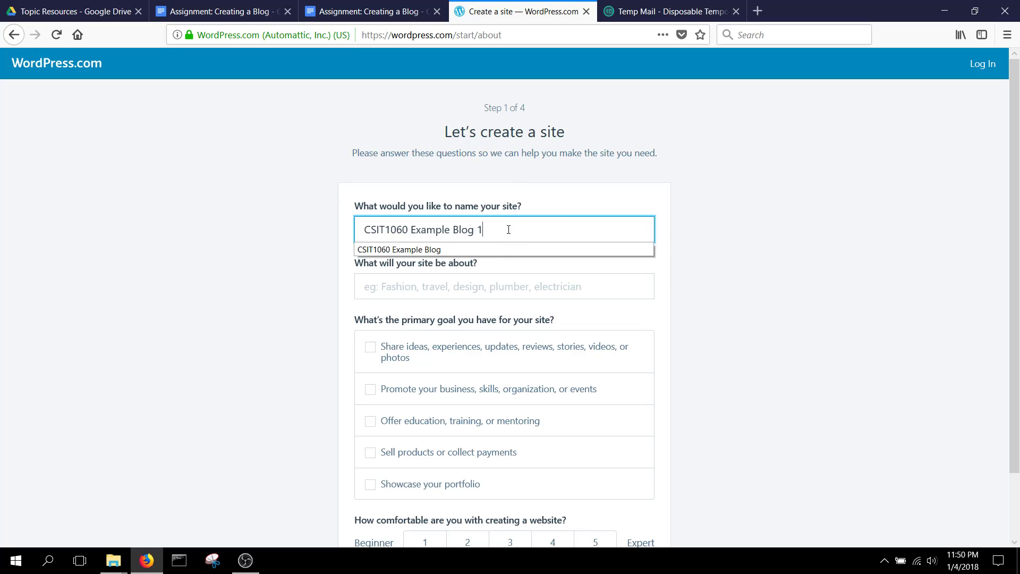
pyautogui.click(511, 278)
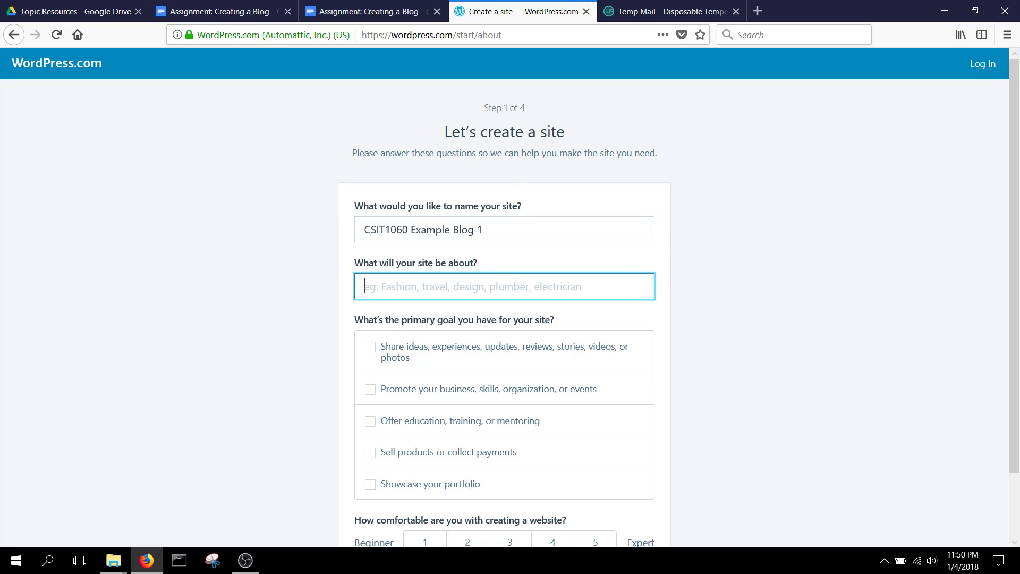
pyautogui.write('Web Pr')
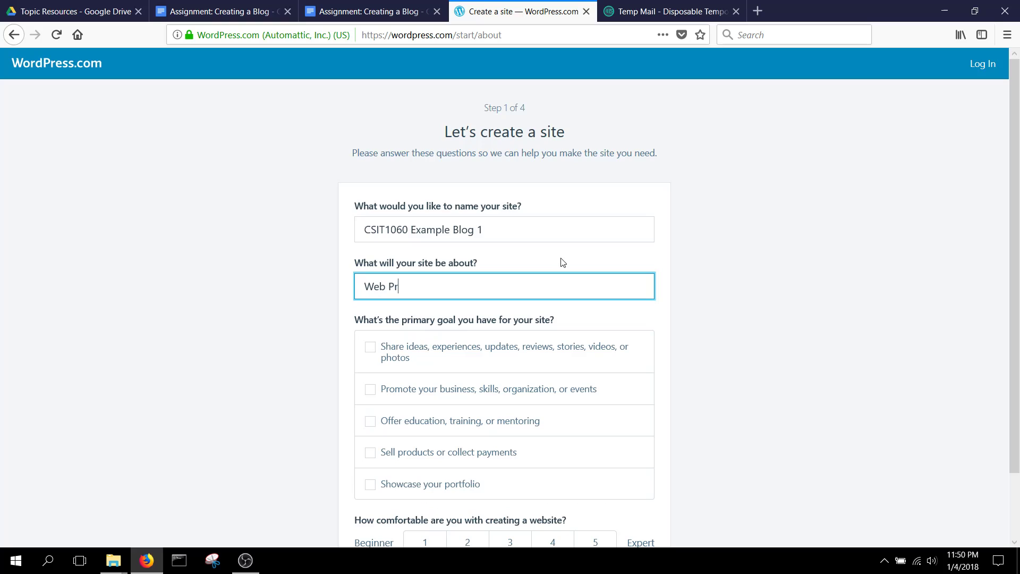
pyautogui.write('ogramming')
# - Choose the Showcase your portfolio goal and comfort level 3, then continue
pyautogui.scroll(-3, 449, 300)
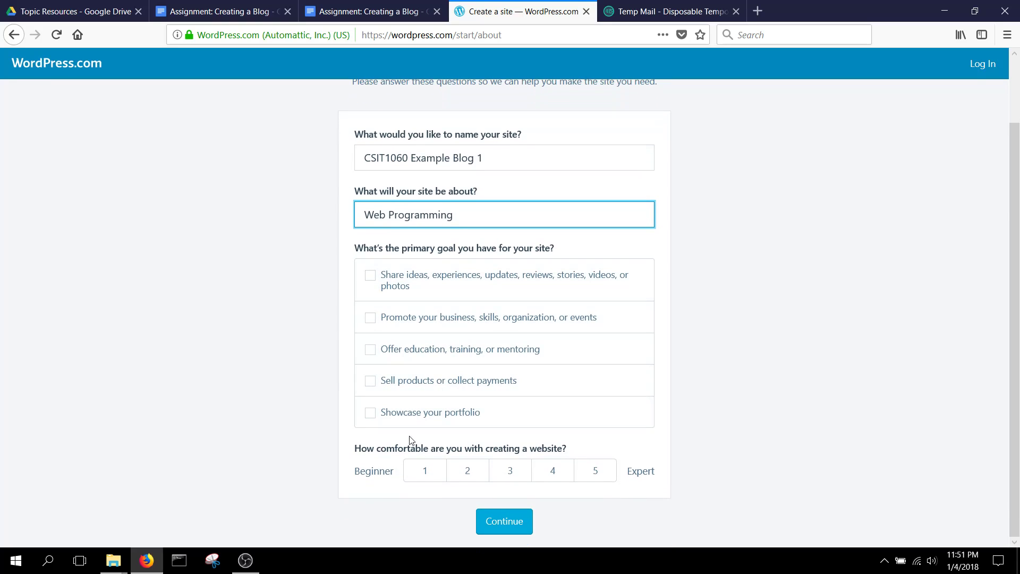
pyautogui.click(393, 408)
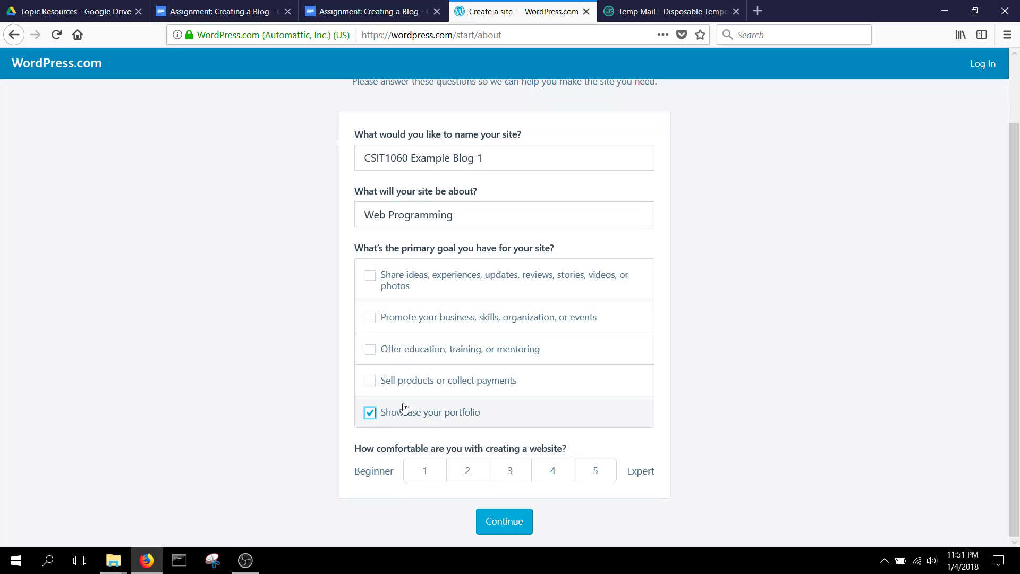
pyautogui.click(507, 473)
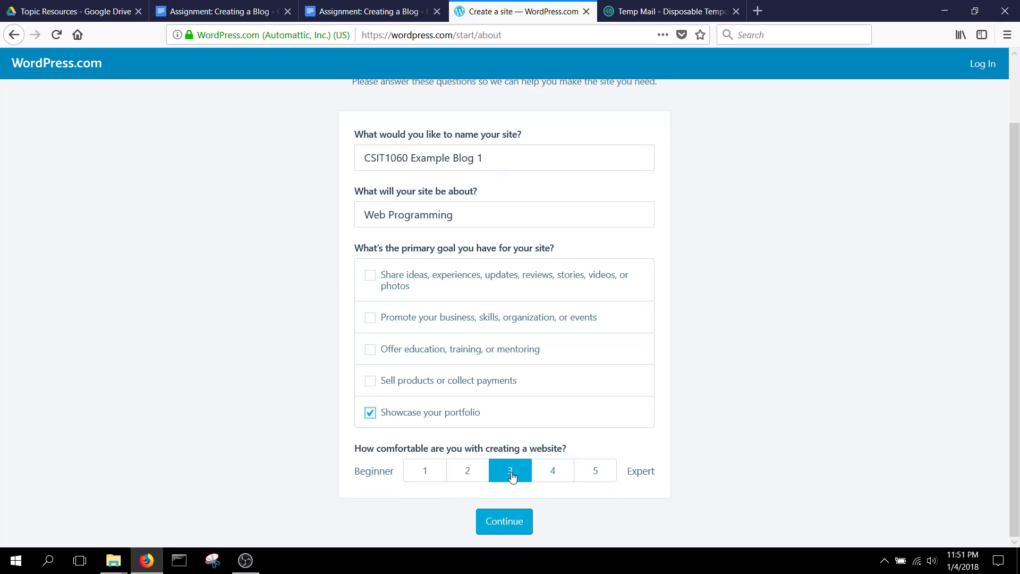
pyautogui.click(512, 526)
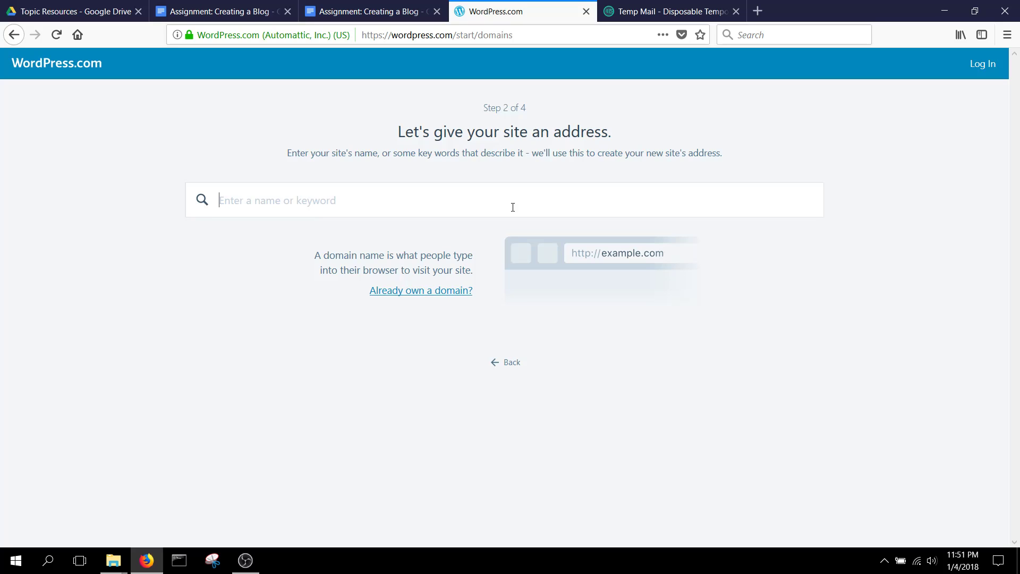
# - Claim the free csit1060exampleblog.wordpress.com address and start with the Free plan
pyautogui.write('csit')
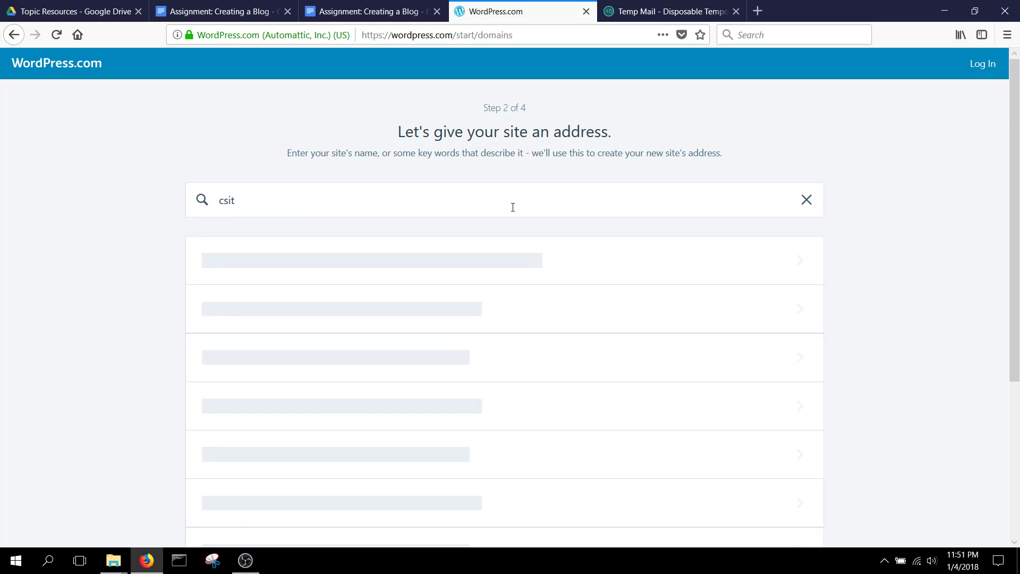
pyautogui.write('1060exampleblog')
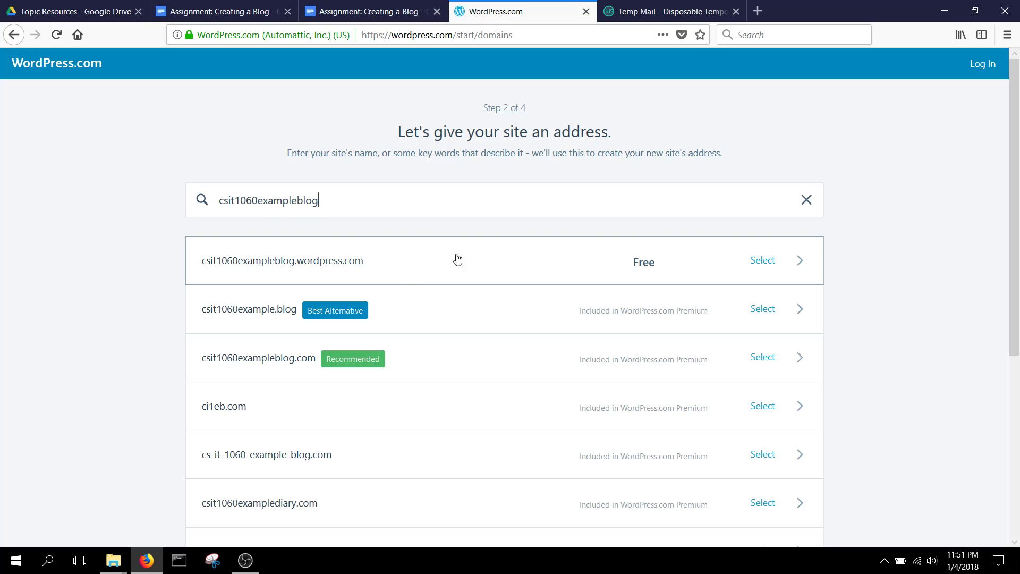
pyautogui.click(568, 273)
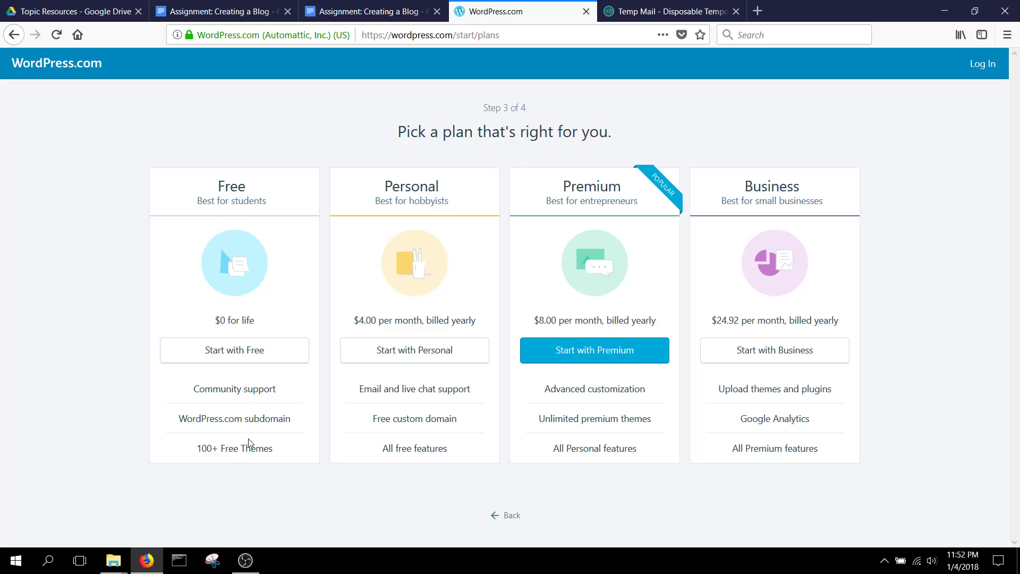
pyautogui.click(233, 363)
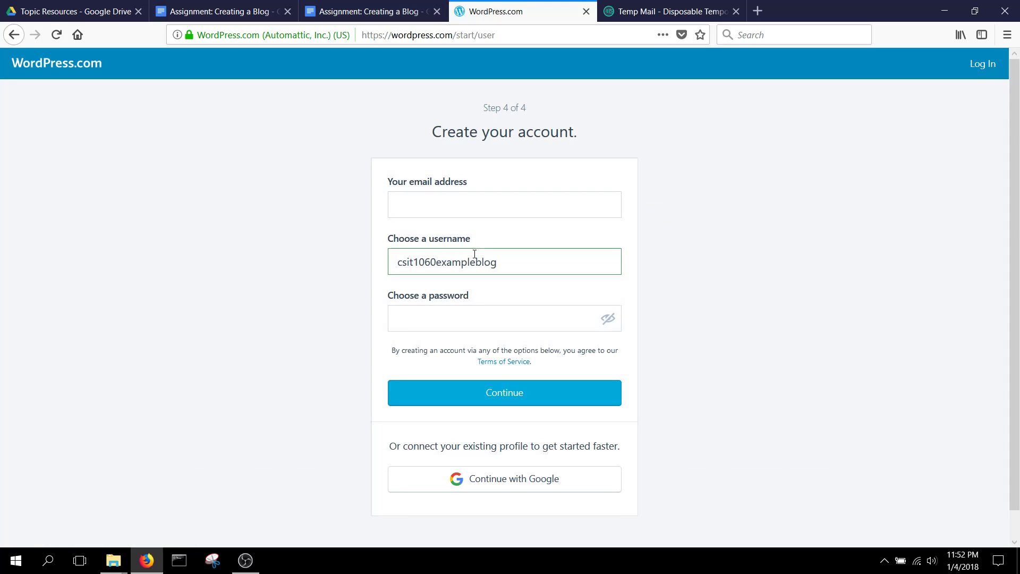
# - Paste the Temp Mail address as the account email, then open Temp Mail's change-address page after WordPress rejects it
pyautogui.click(447, 205)
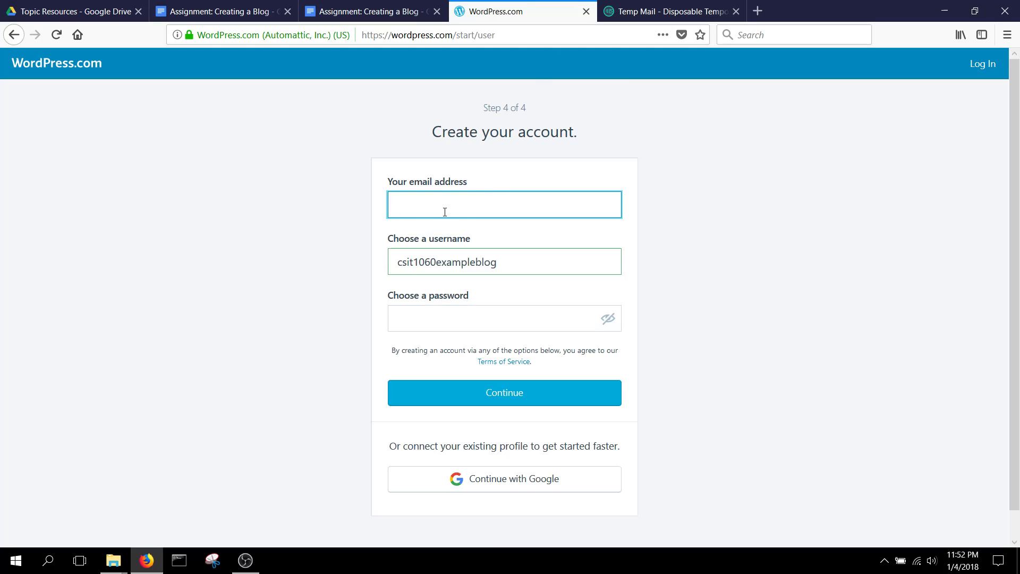
pyautogui.click(653, 12)
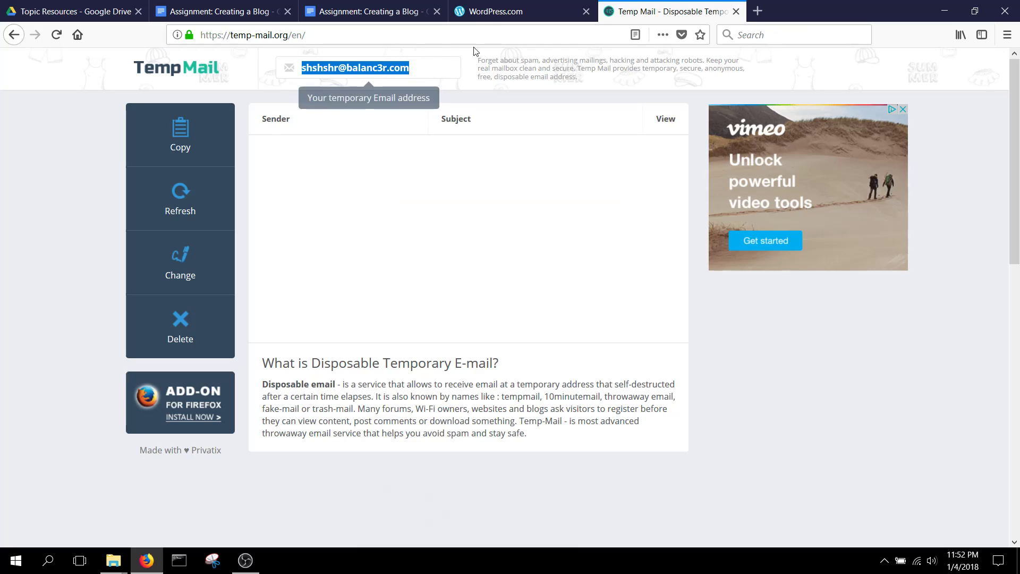
pyautogui.click(478, 10)
pyautogui.hotkey('ctrl', 'v')
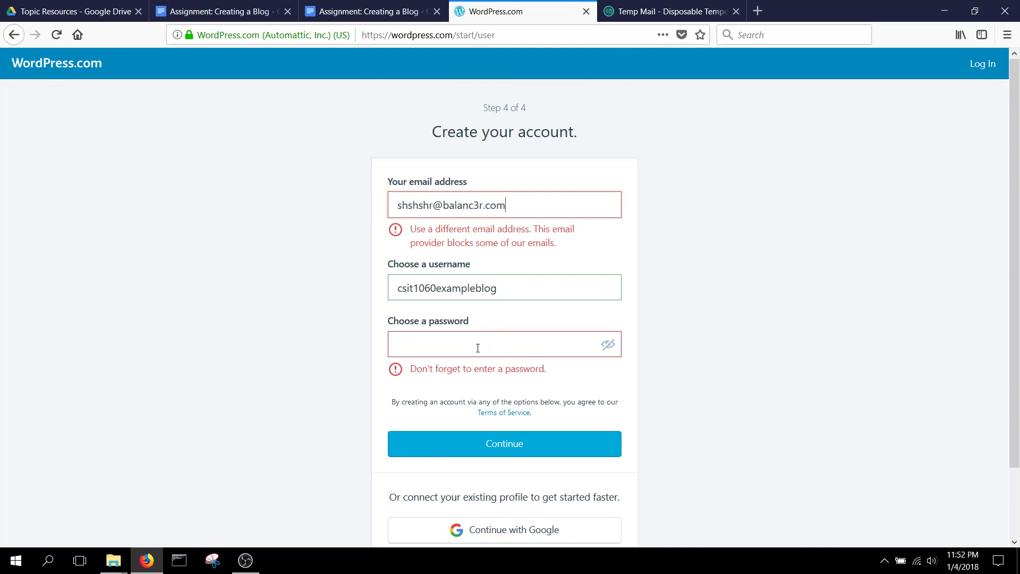
pyautogui.click(476, 349)
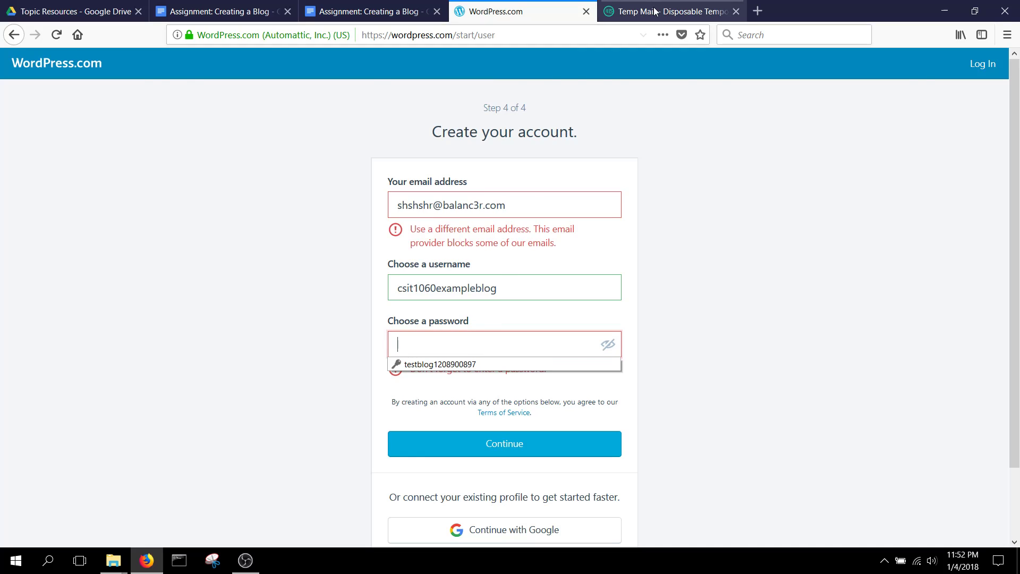
pyautogui.click(672, 10)
pyautogui.click(195, 276)
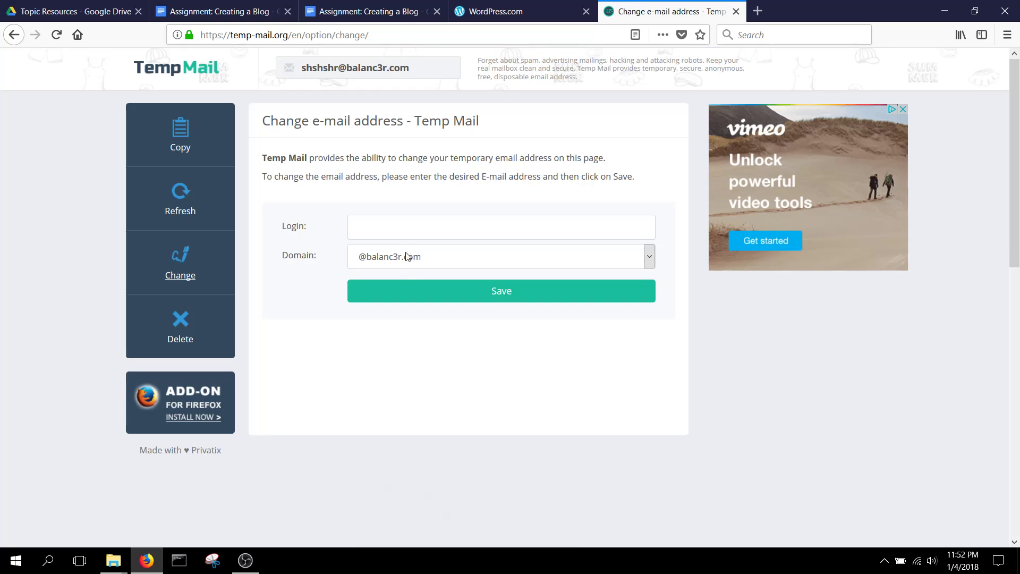
pyautogui.click(414, 257)
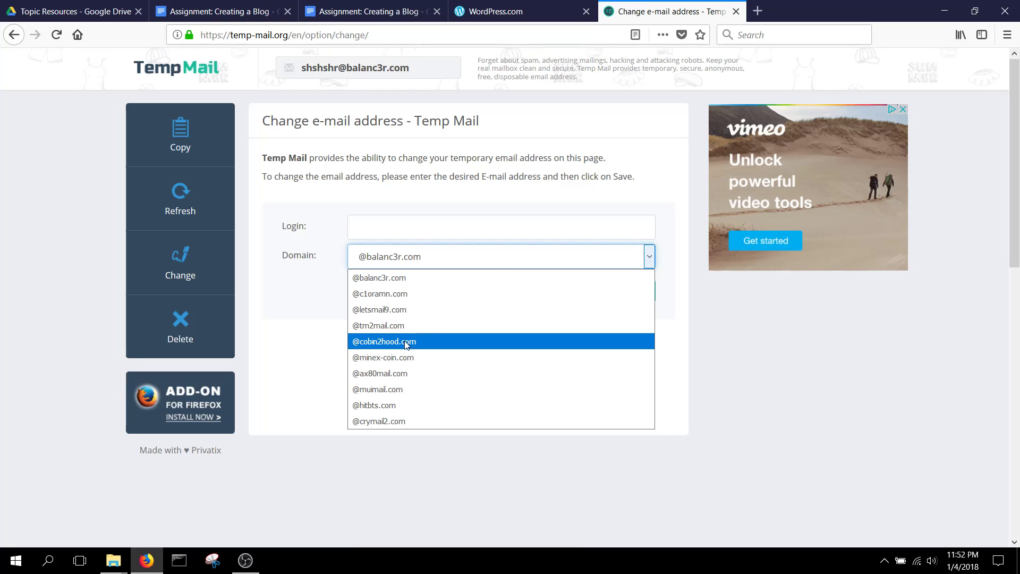
pyautogui.click(399, 405)
pyautogui.click(441, 228)
pyautogui.press('Return')
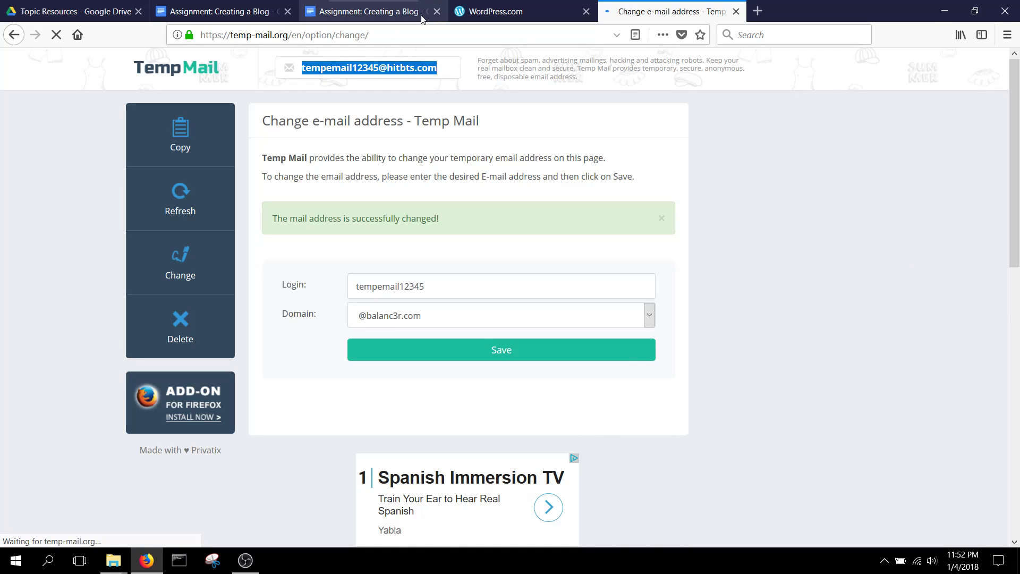
pyautogui.click(493, 16)
pyautogui.tripleClick(499, 207)
# - Paste the new email, enter the account password, submit, decline saving the login, and continue
pyautogui.hotkey('ctrl', 'v')
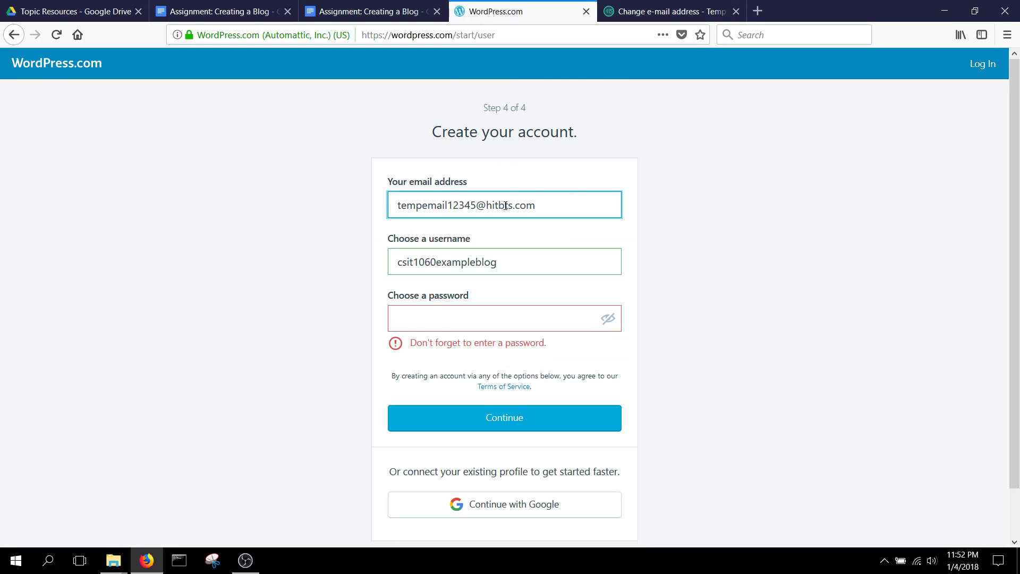
pyautogui.click(485, 311)
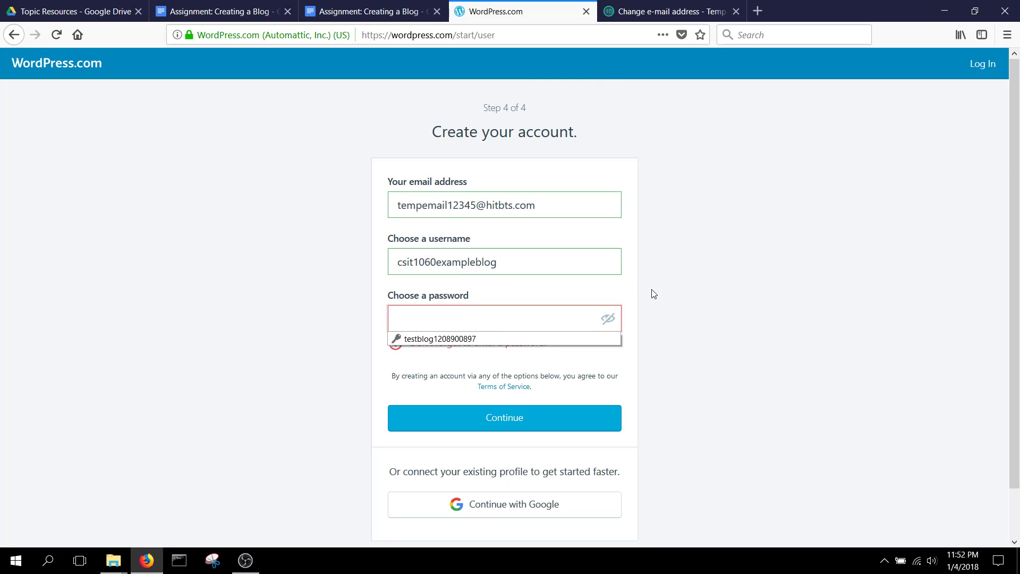
pyautogui.write('password1')
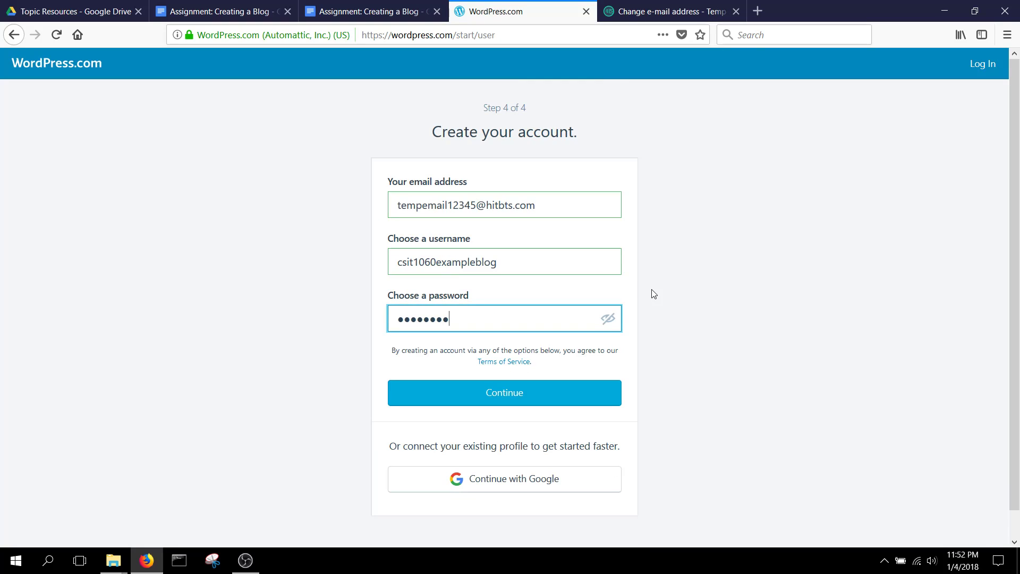
pyautogui.write('2')
pyautogui.press('Return')
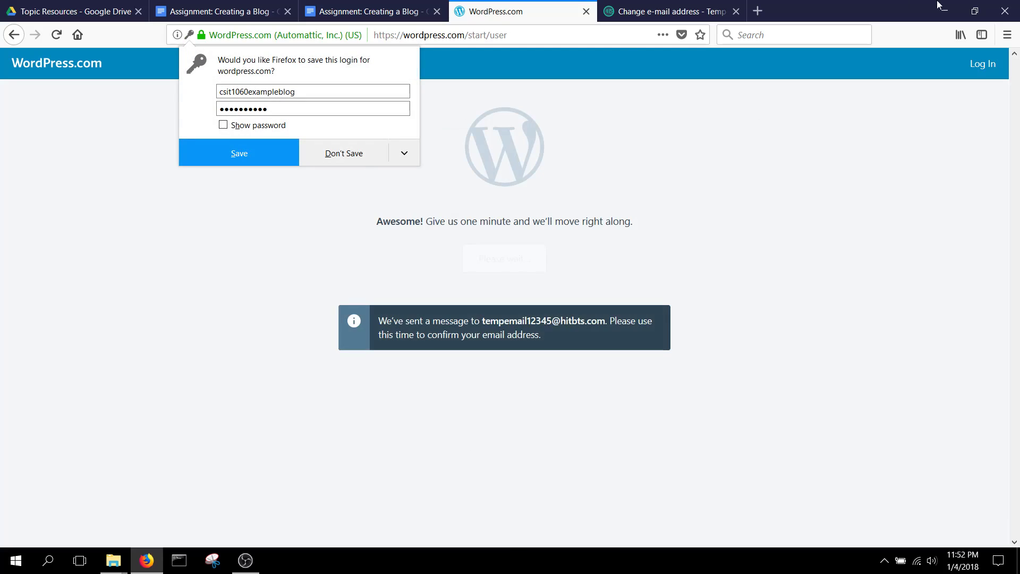
pyautogui.click(334, 157)
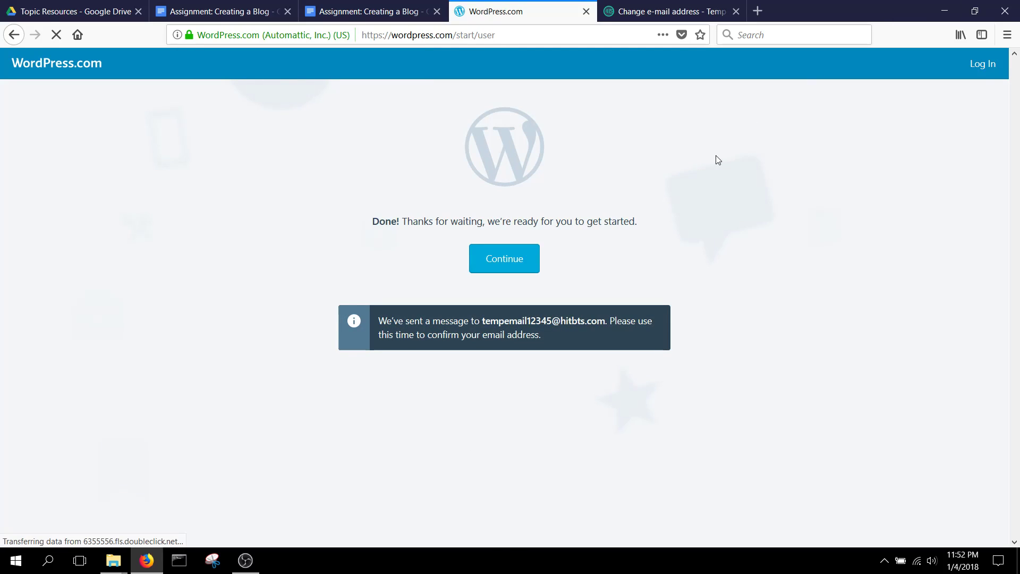
pyautogui.click(521, 269)
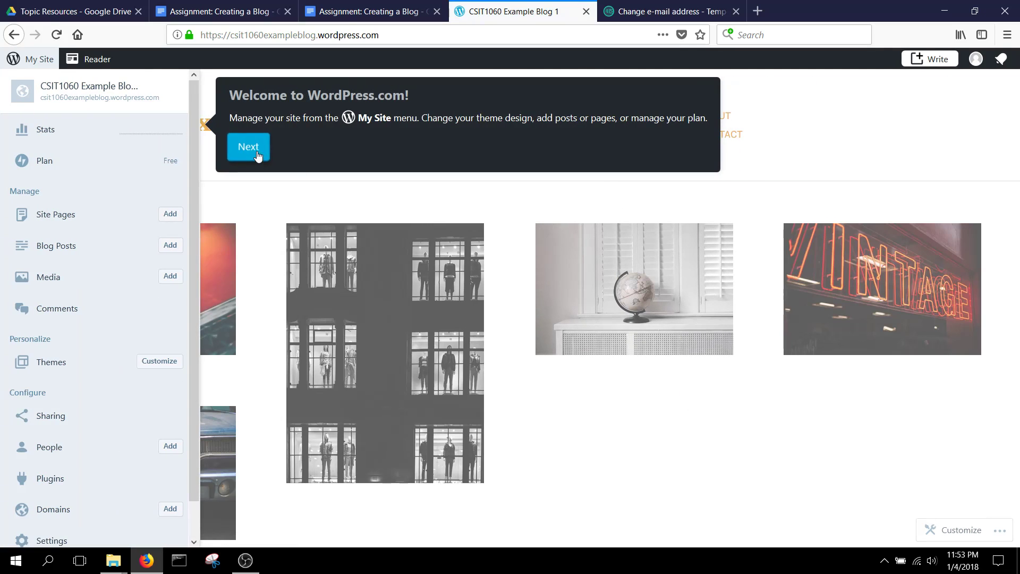
# - Step through and close the welcome tour popups and the My Site sidebar
pyautogui.click(240, 148)
pyautogui.click(251, 394)
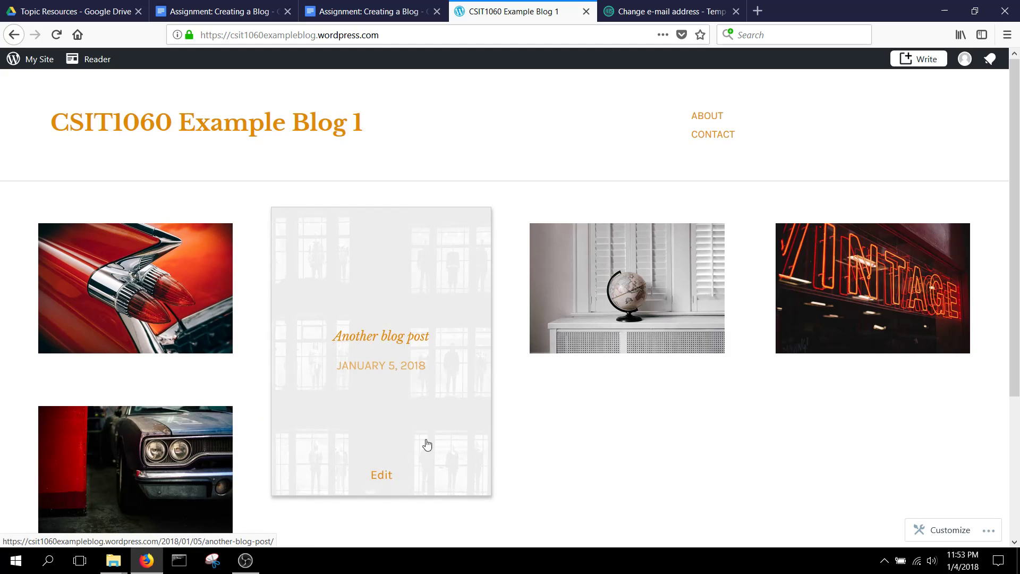
pyautogui.moveTo(840, 294)
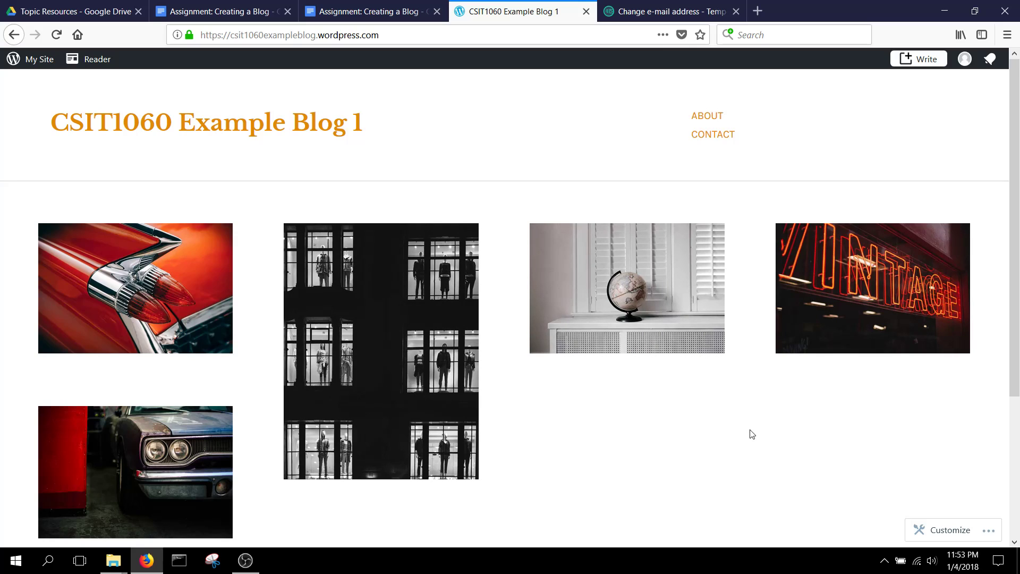
pyautogui.moveTo(585, 360)
# - Start a new post titled 'First Post!!1!' and step through the editor tour to its end
pyautogui.click(922, 58)
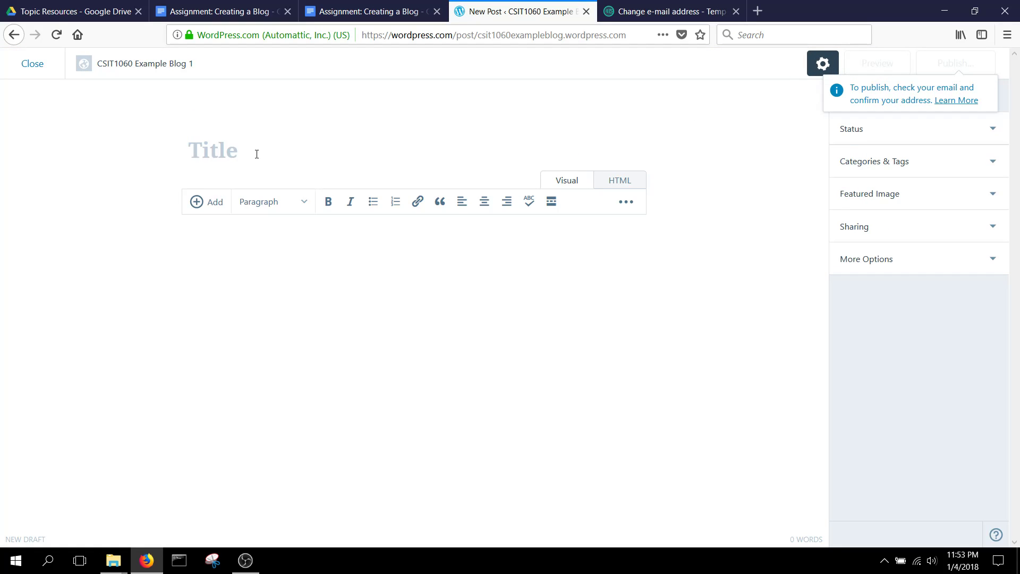
pyautogui.write('First Post')
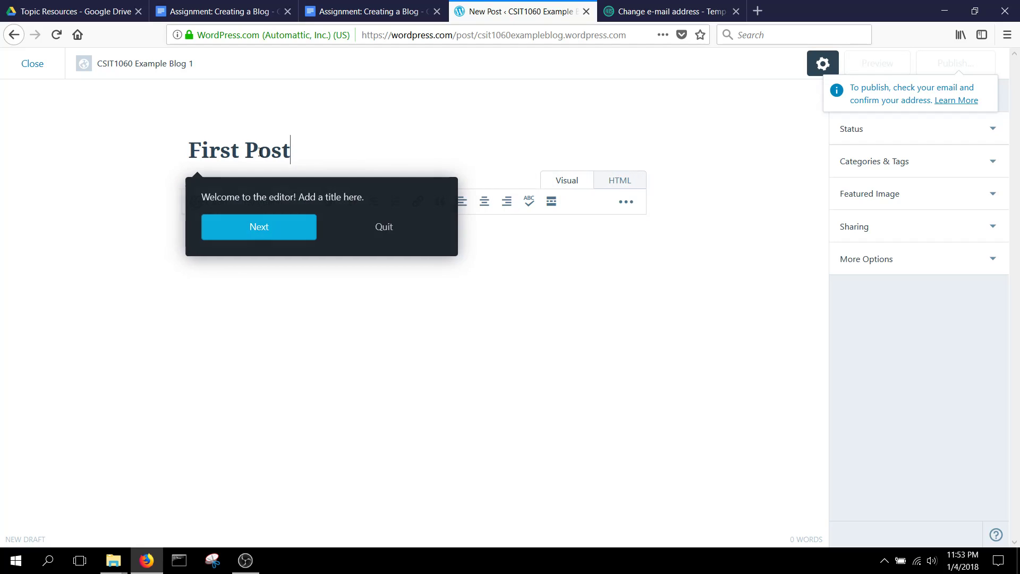
pyautogui.write('!!1!')
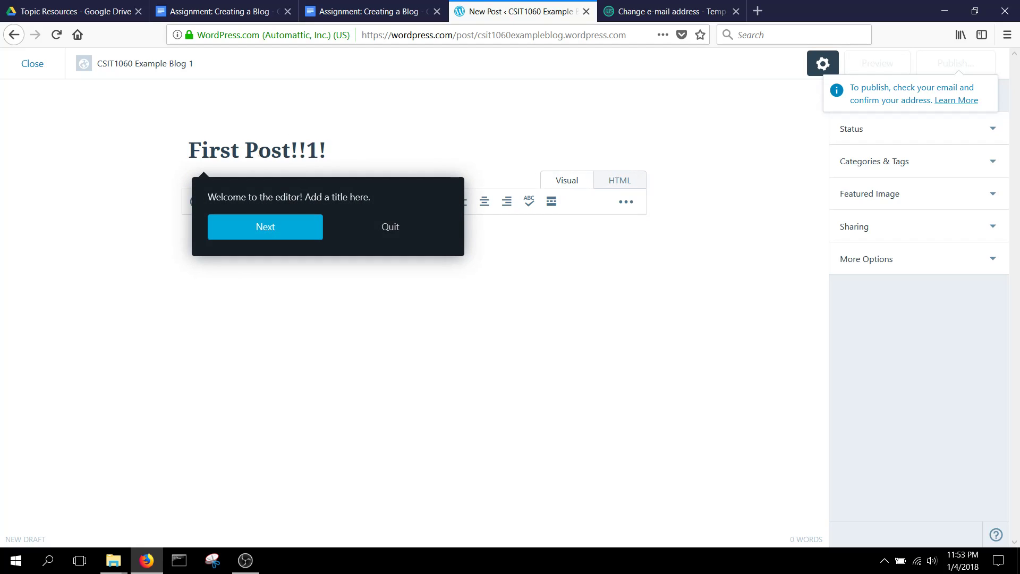
pyautogui.click(252, 230)
pyautogui.click(273, 368)
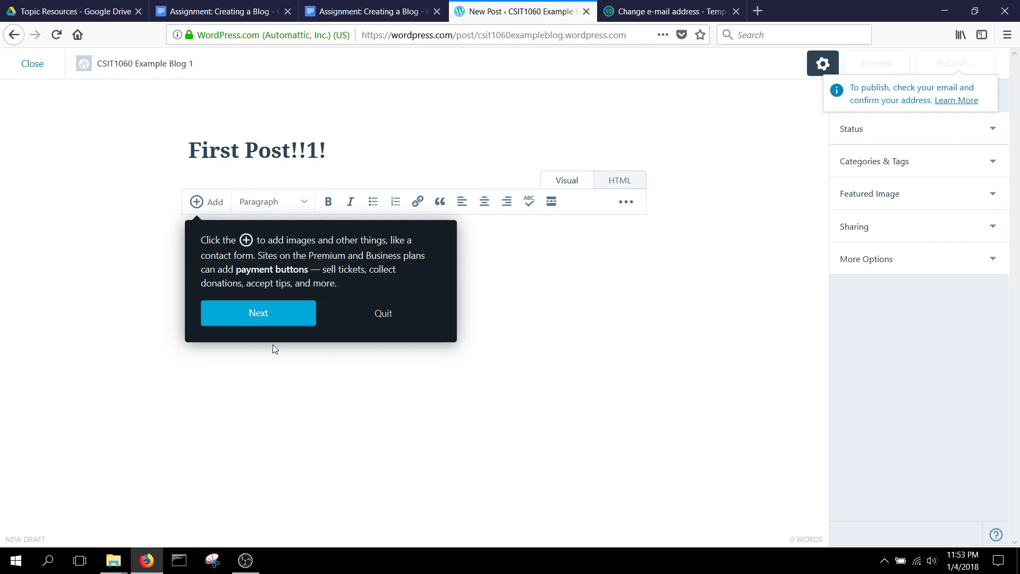
pyautogui.click(260, 314)
pyautogui.click(550, 151)
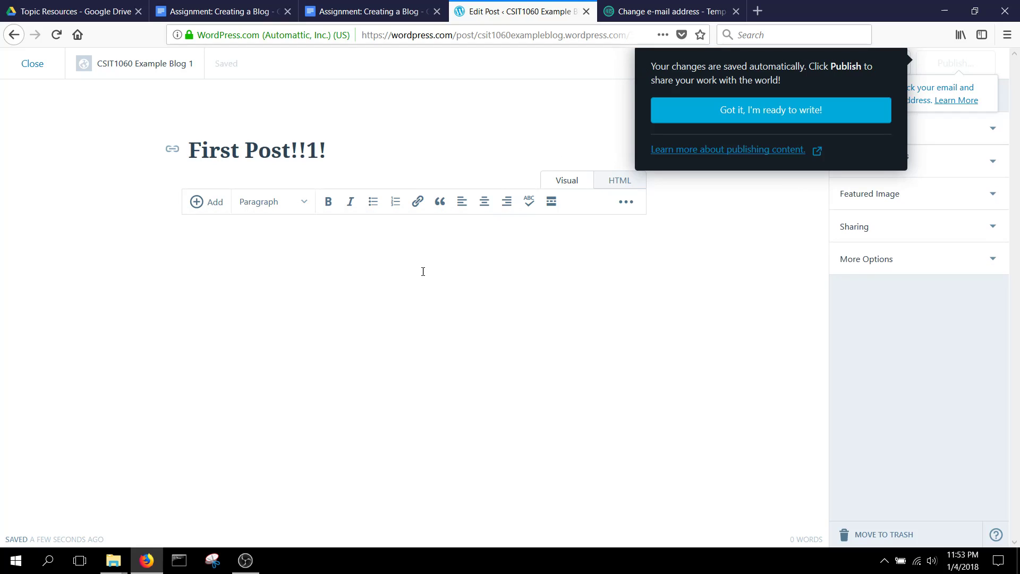
pyautogui.click(716, 112)
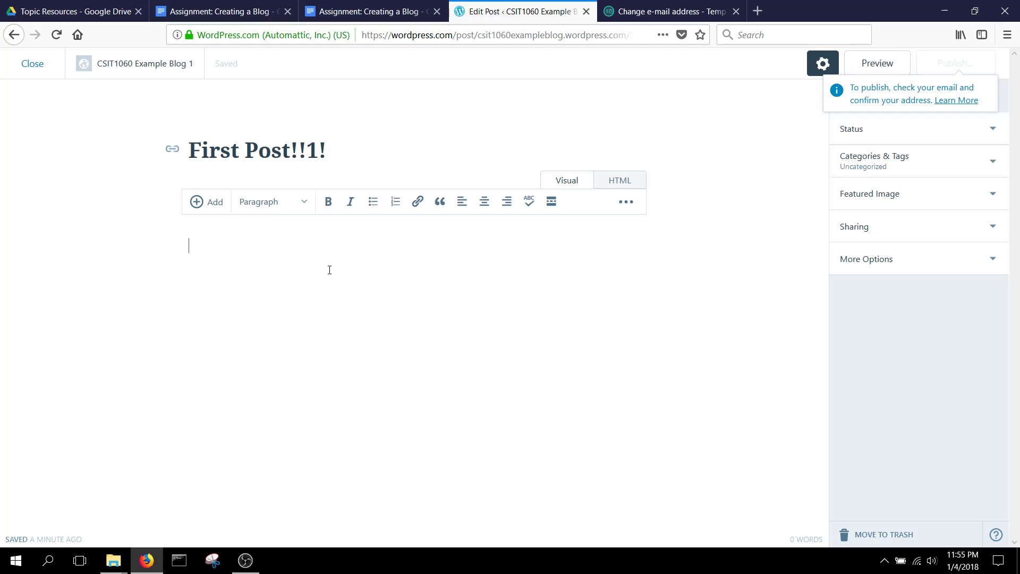
# - Type the body sentence introducing the author by first name as a teacher
pyautogui.write('T')
pyautogui.press('BackSpace')
pyautogui.write('My name is Jacob and ')
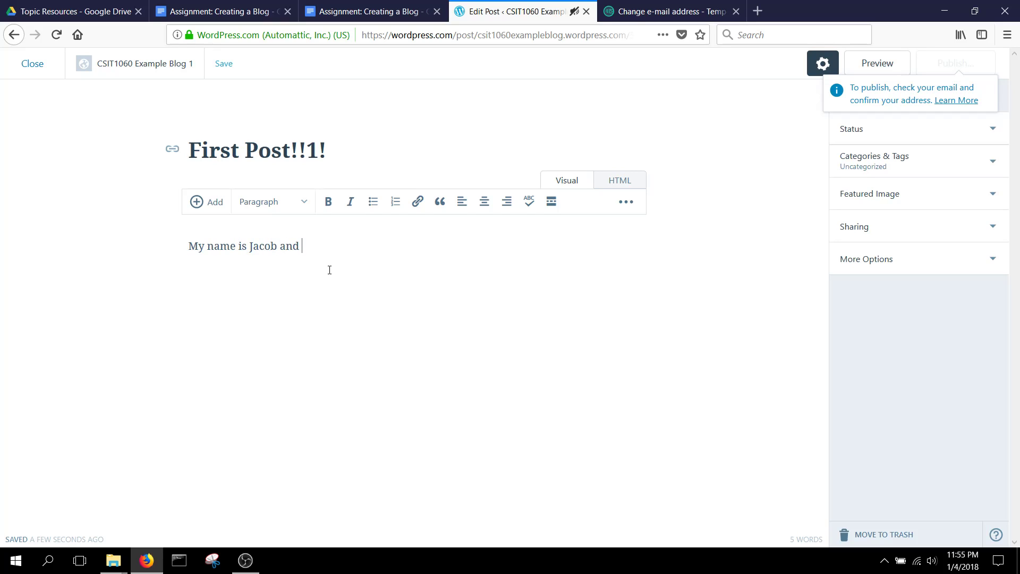
pyautogui.write('I am a Teacher!')
# - Open WordPress's activation email in the Temp Mail inbox and confirm the account's email address
pyautogui.click(652, 12)
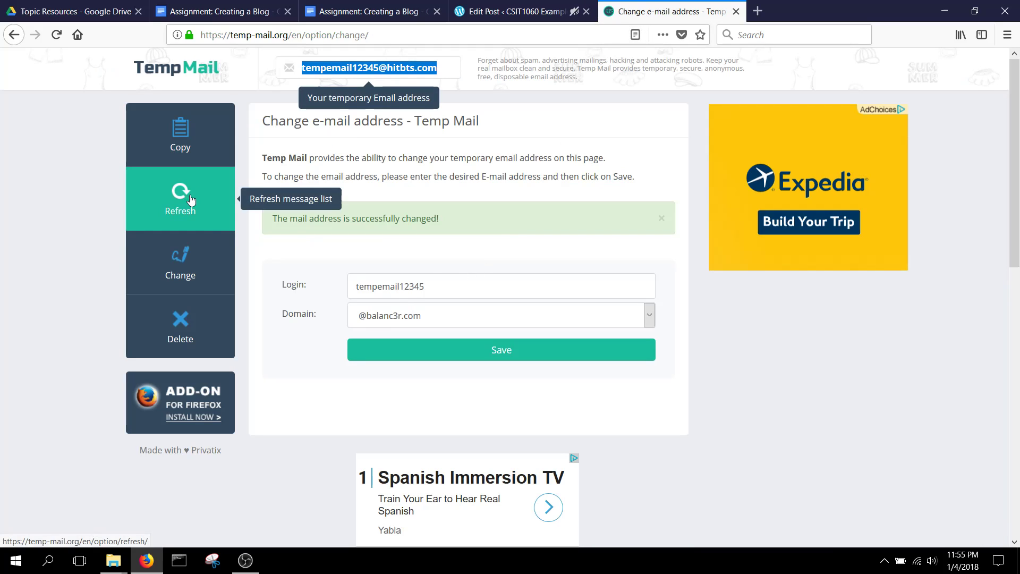
pyautogui.click(203, 76)
pyautogui.click(184, 75)
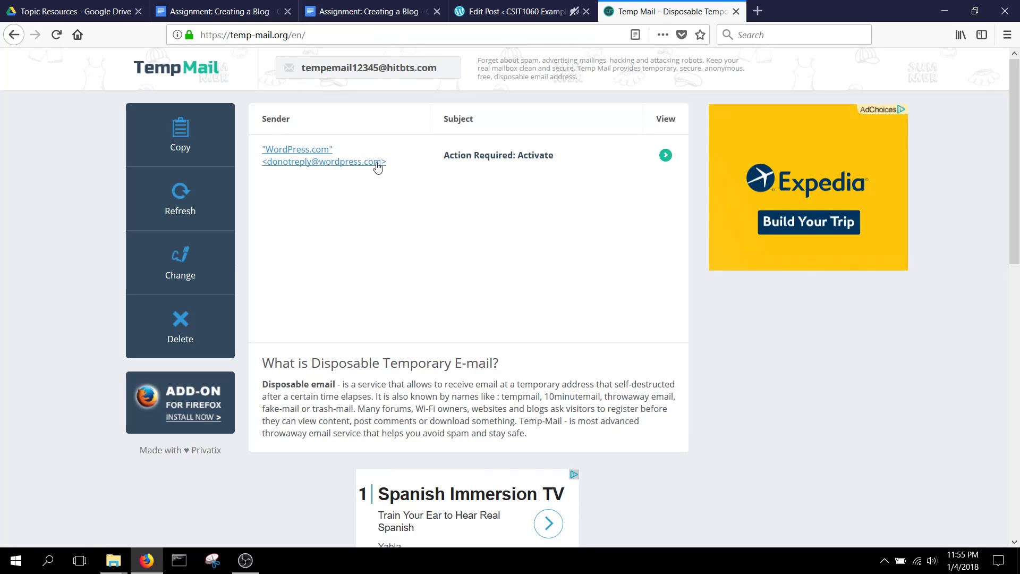
pyautogui.click(499, 157)
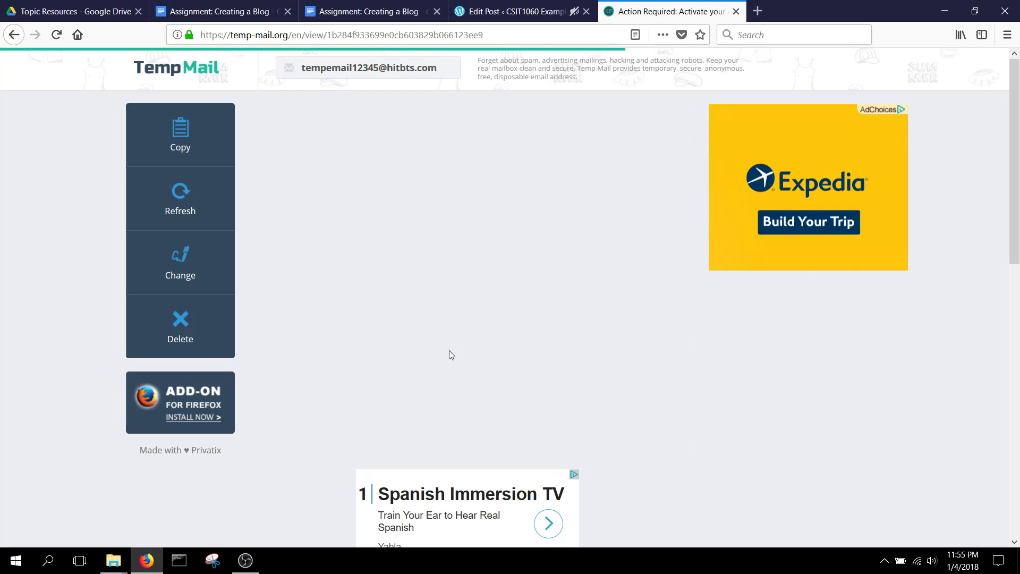
pyautogui.click(462, 406)
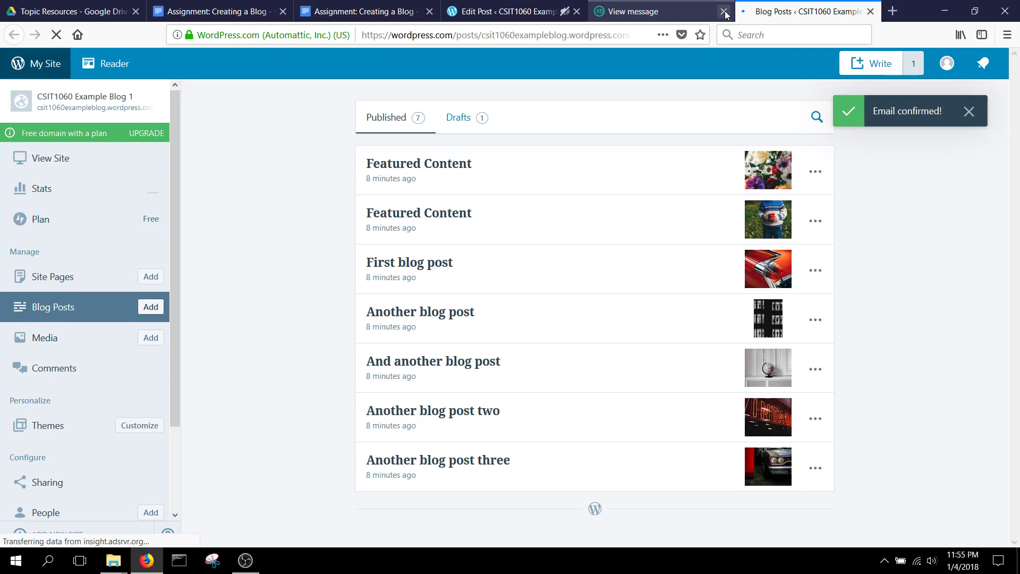
pyautogui.click(724, 11)
# - Publish 'First Post!!1!' publicly and view it on csit1060exampleblog.wordpress.com
pyautogui.click(724, 11)
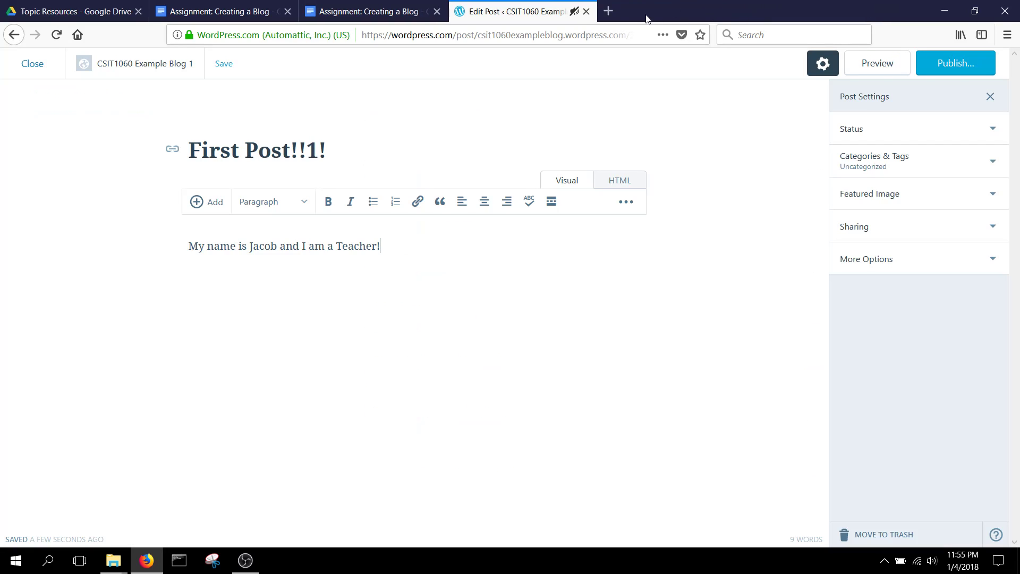
pyautogui.click(963, 68)
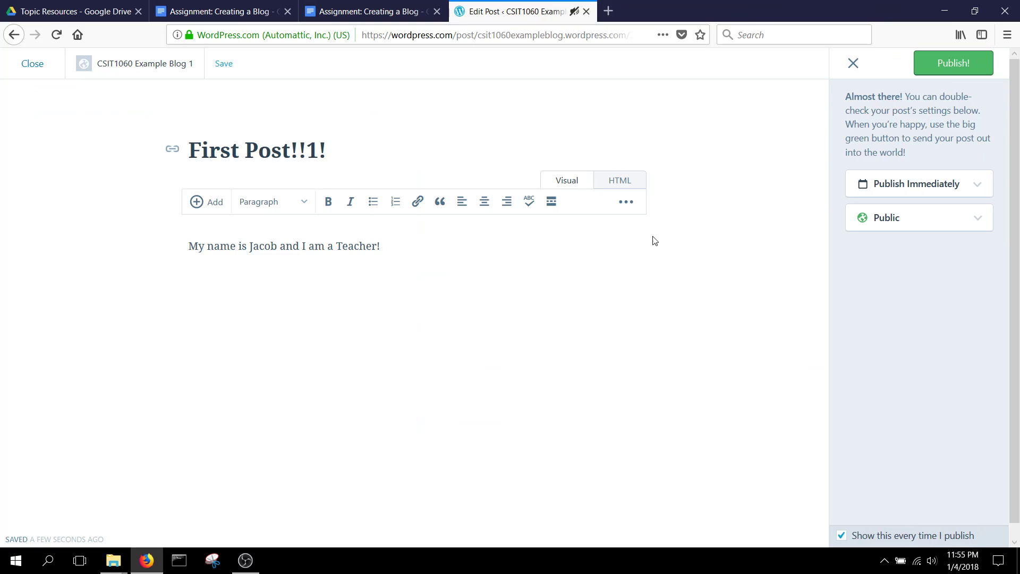
pyautogui.click(967, 69)
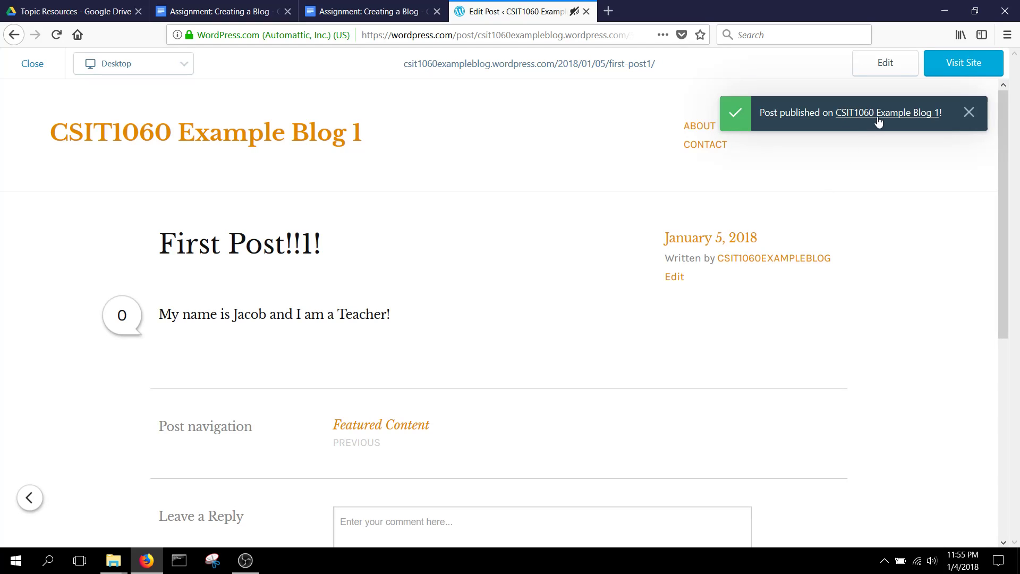
pyautogui.click(970, 114)
pyautogui.click(972, 66)
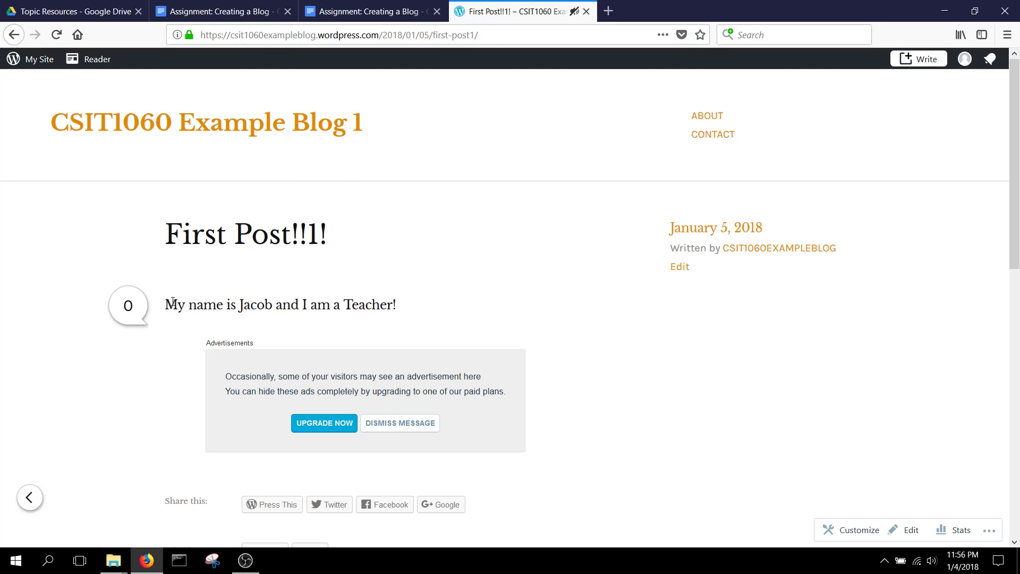
# - Look over the published post, then open the My Site management sidebar
pyautogui.scroll(-10, 298, 340)
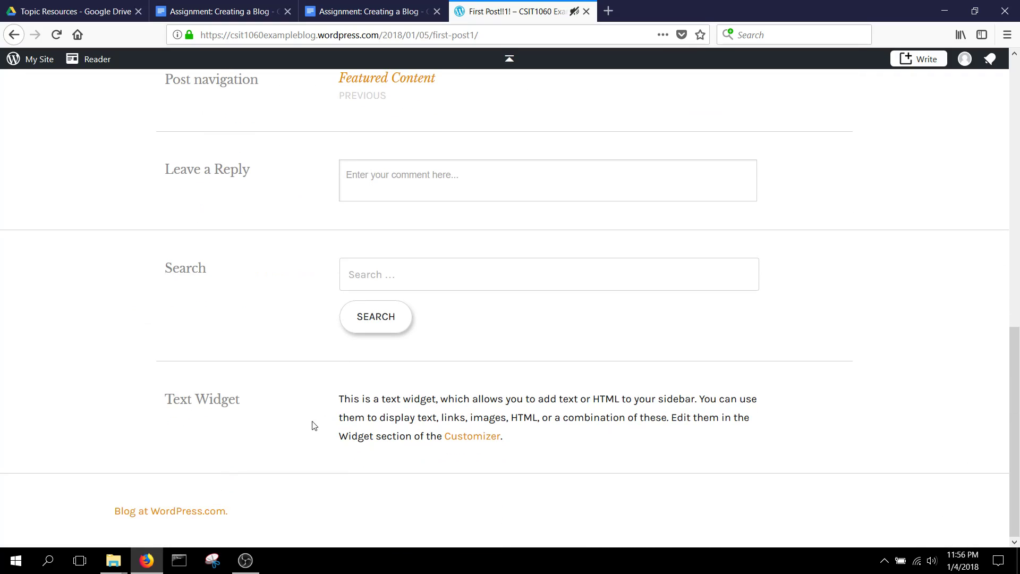
pyautogui.scroll(8, 342, 327)
pyautogui.scroll(-8, 375, 334)
pyautogui.scroll(11, 319, 287)
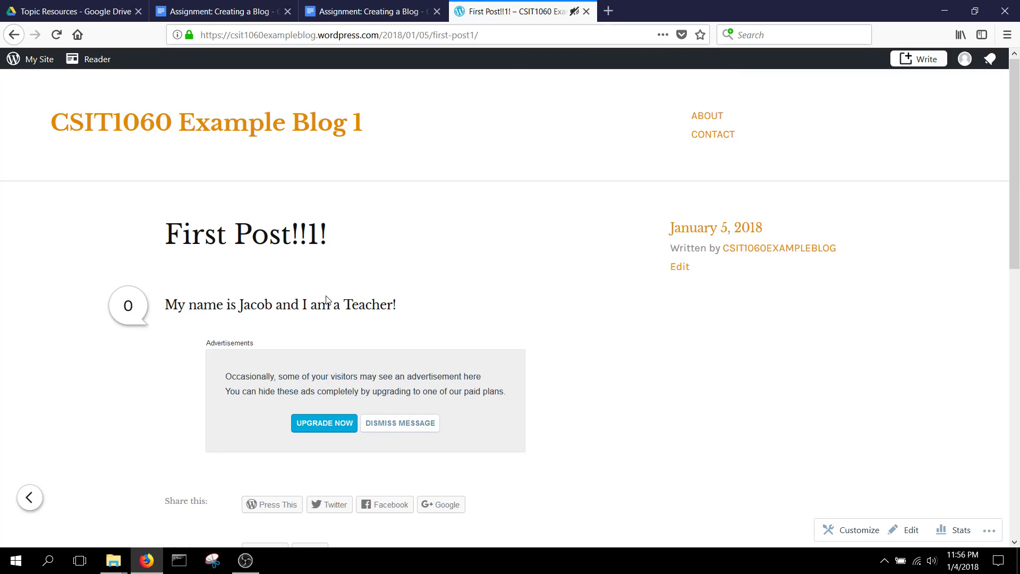
pyautogui.click(32, 59)
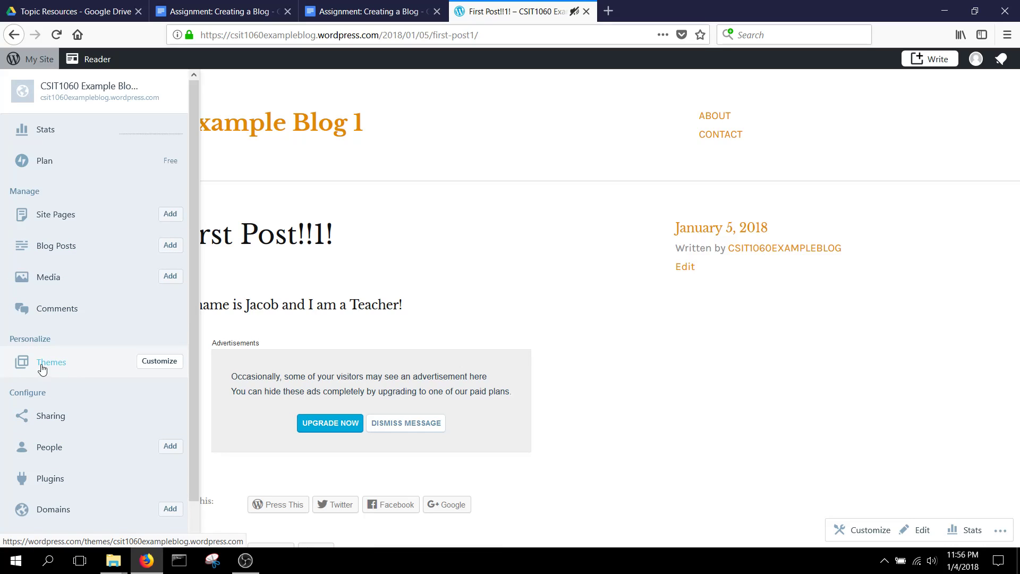
# - Open the theme customizer, look at its site identity settings, then close it back to the live post
pyautogui.click(162, 363)
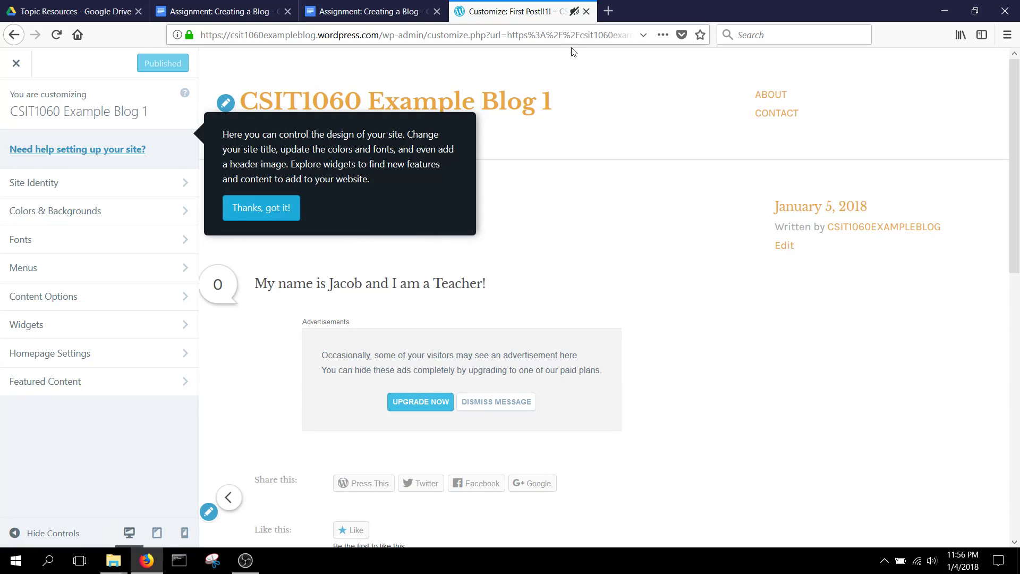
pyautogui.click(274, 208)
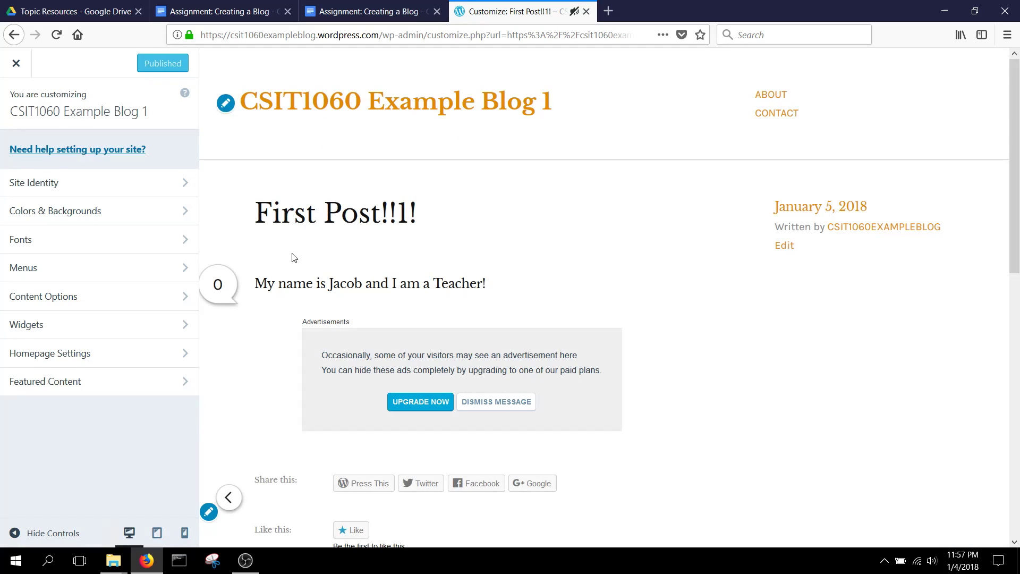
pyautogui.click(178, 239)
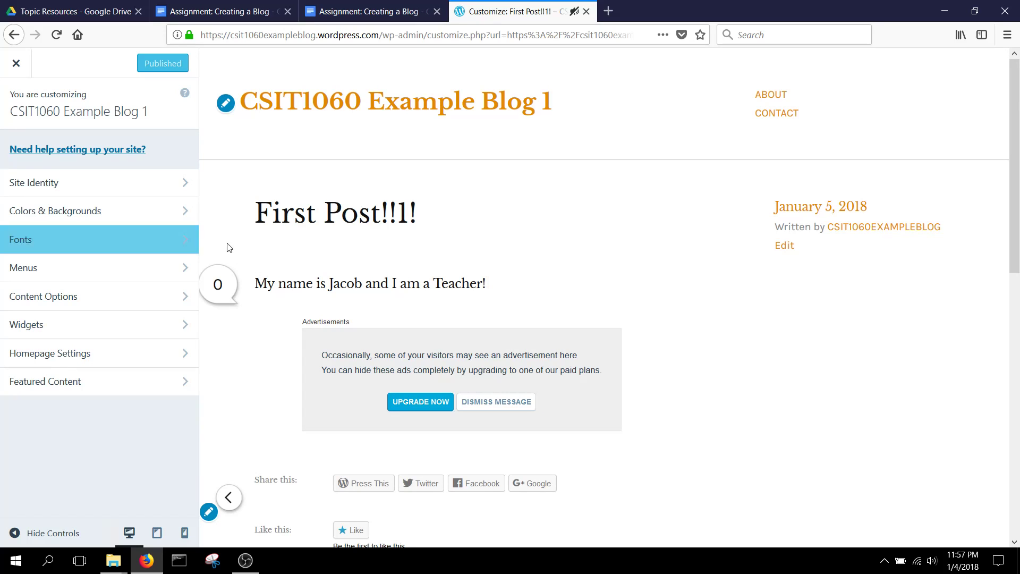
pyautogui.scroll(-7, 303, 201)
pyautogui.scroll(7, 221, 191)
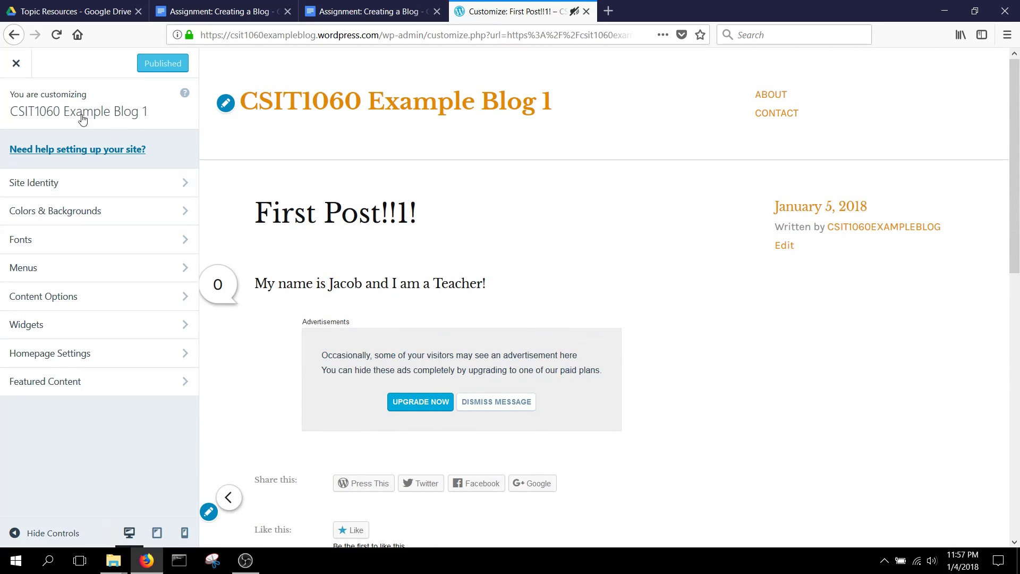
pyautogui.click(106, 182)
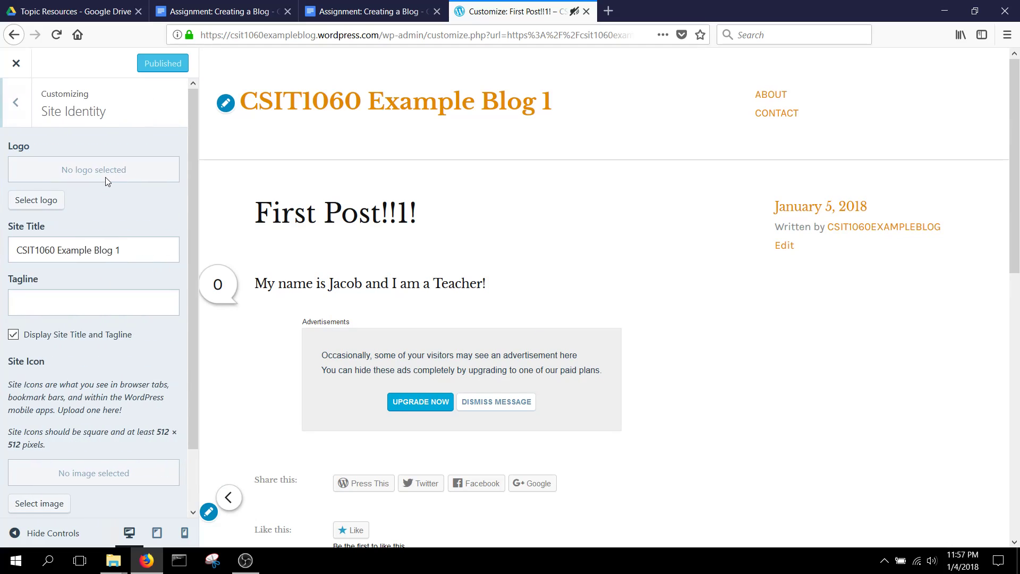
pyautogui.click(14, 65)
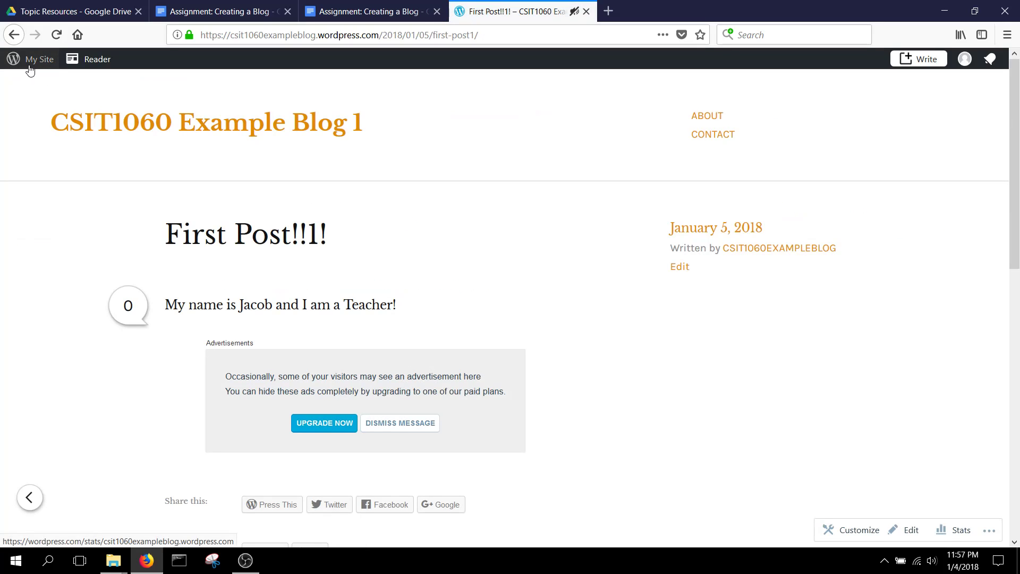
# - Go to Themes under Personalize, where AltoFocus is the current theme
pyautogui.click(29, 63)
pyautogui.scroll(-1, 64, 146)
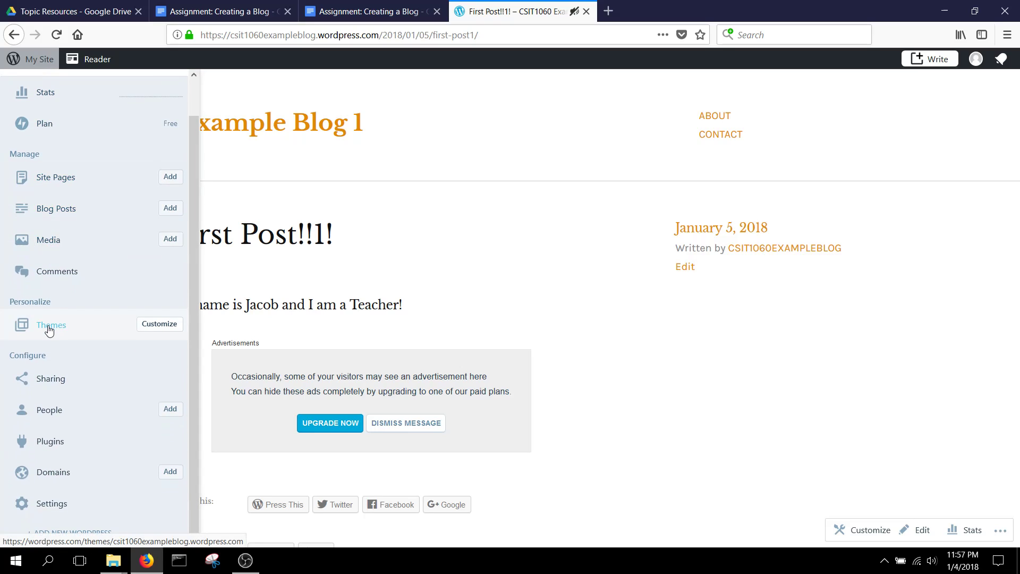
pyautogui.click(50, 325)
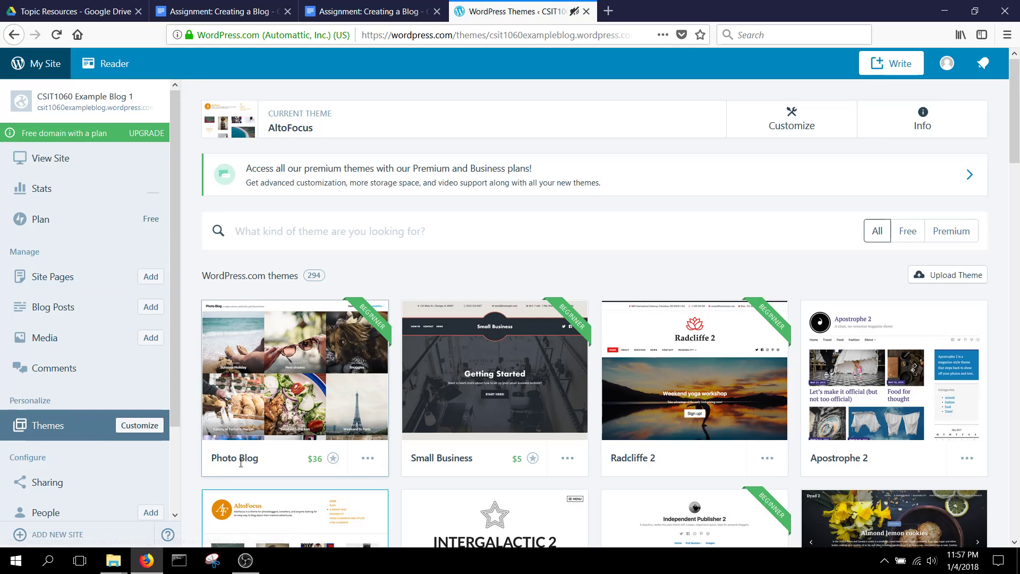
# - Preview Baskerville 2 via Try & Customize and activate and publish it as the blog's theme
pyautogui.scroll(-5, 451, 340)
pyautogui.scroll(3, 449, 328)
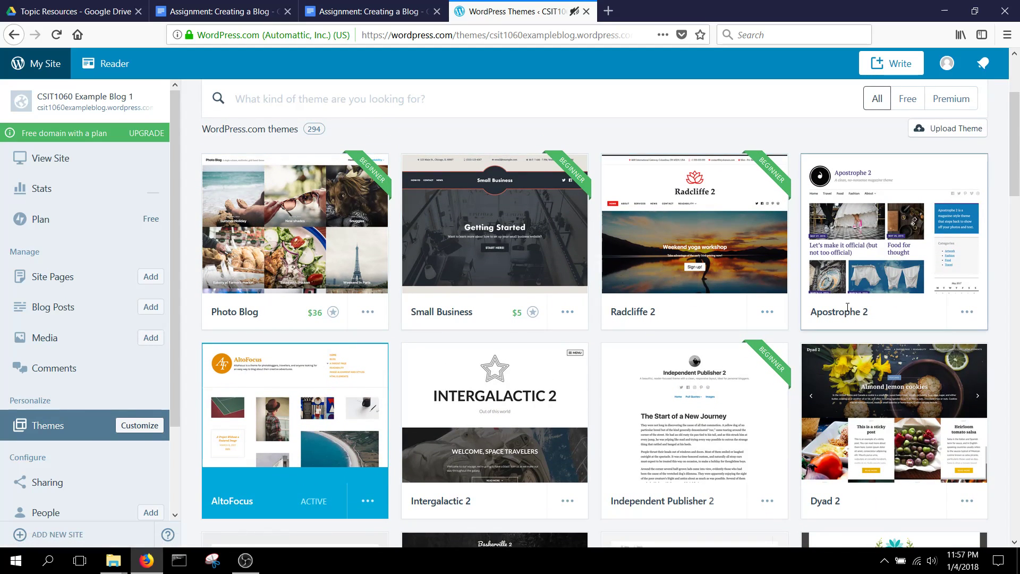
pyautogui.scroll(-5, 688, 301)
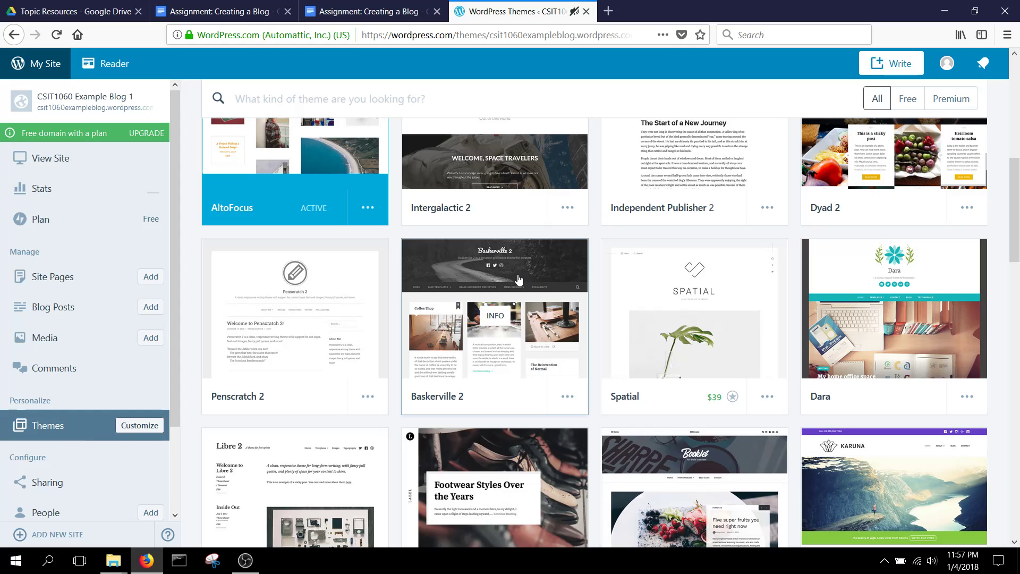
pyautogui.click(569, 398)
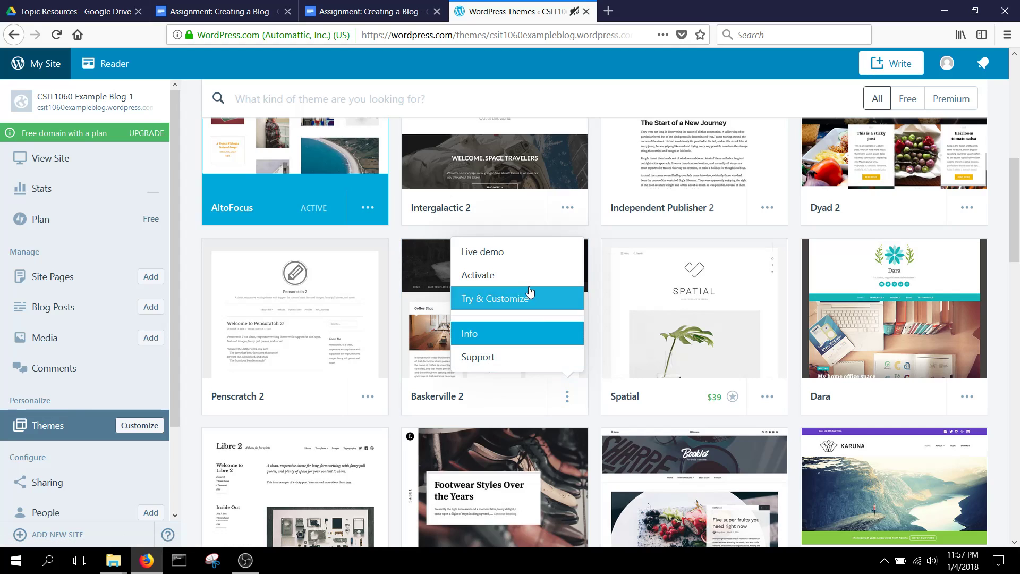
pyautogui.click(512, 301)
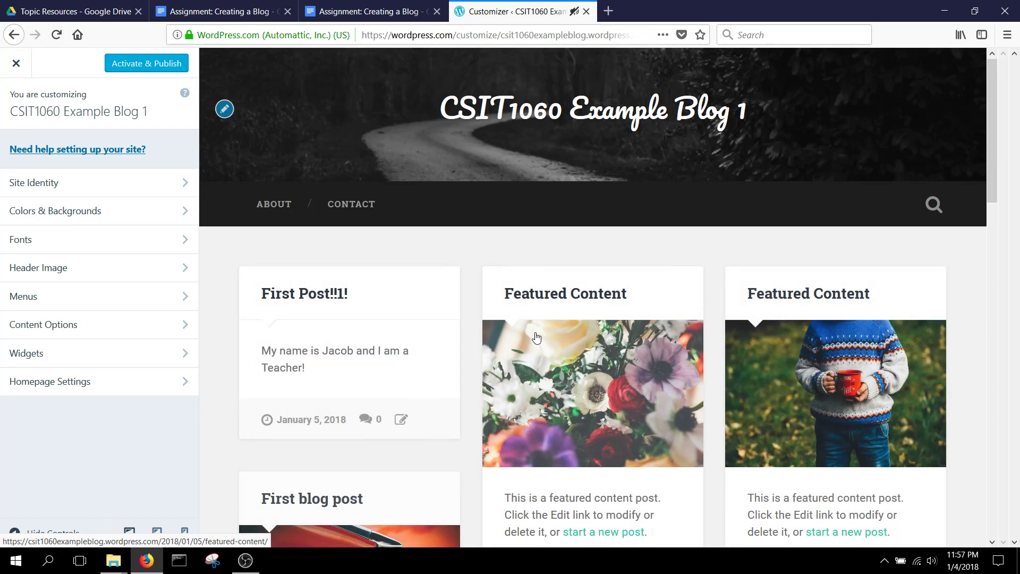
pyautogui.click(163, 66)
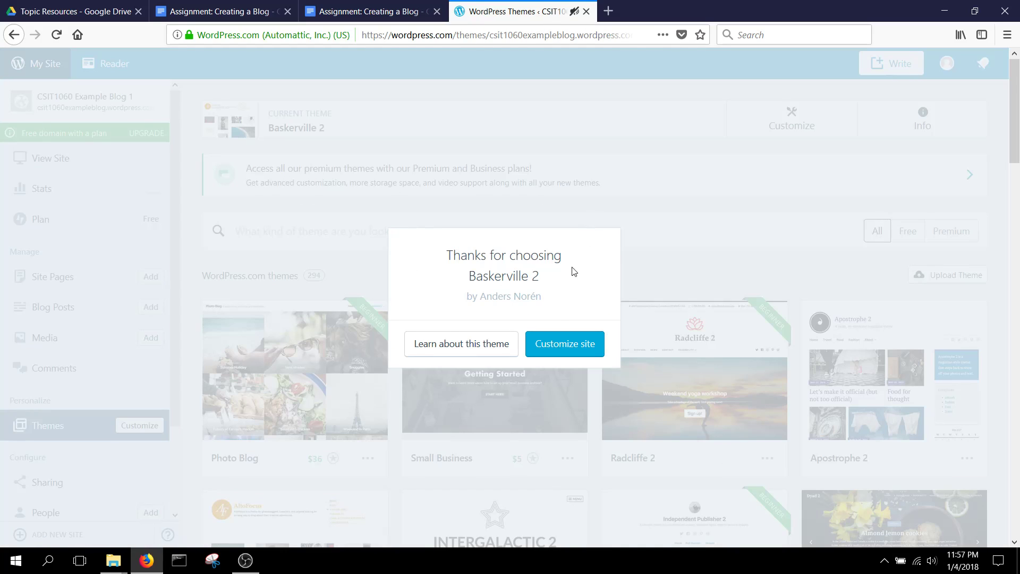
# - Customize the site from the thank-you dialog and open site identity settings for the Baskerville 2 preview
pyautogui.click(561, 336)
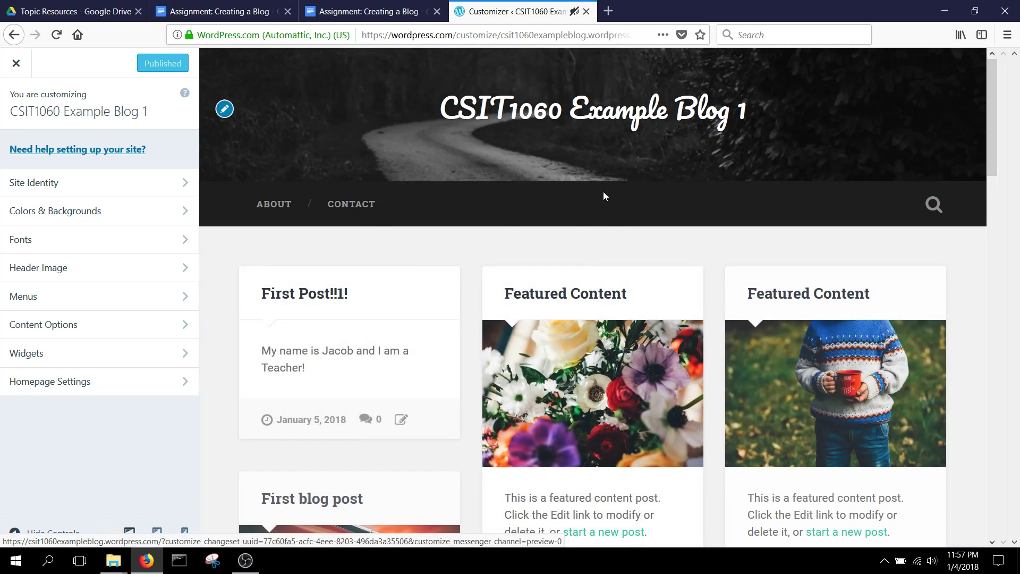
pyautogui.scroll(-3, 457, 243)
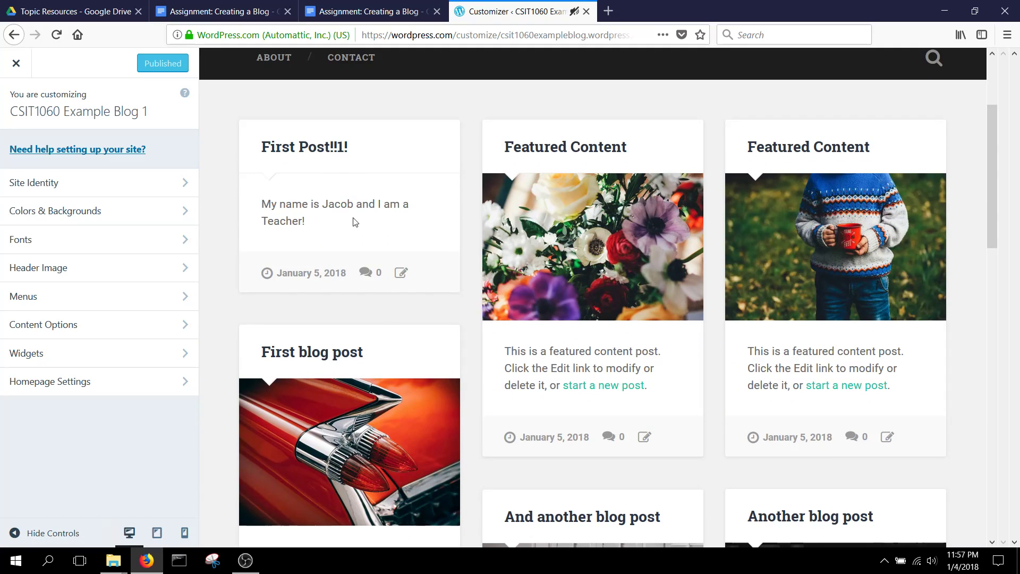
pyautogui.scroll(-3, 356, 223)
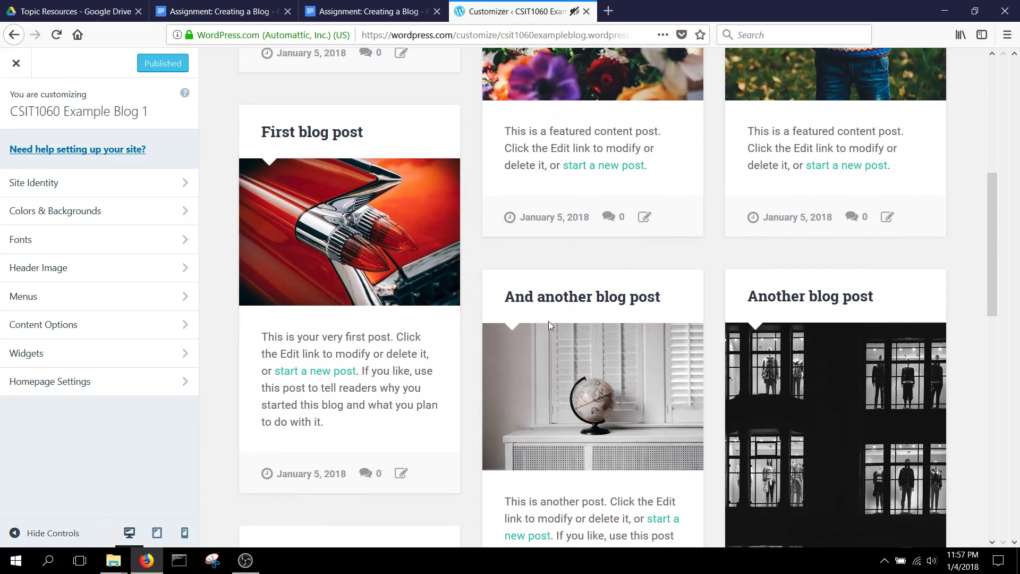
pyautogui.scroll(-15, 512, 330)
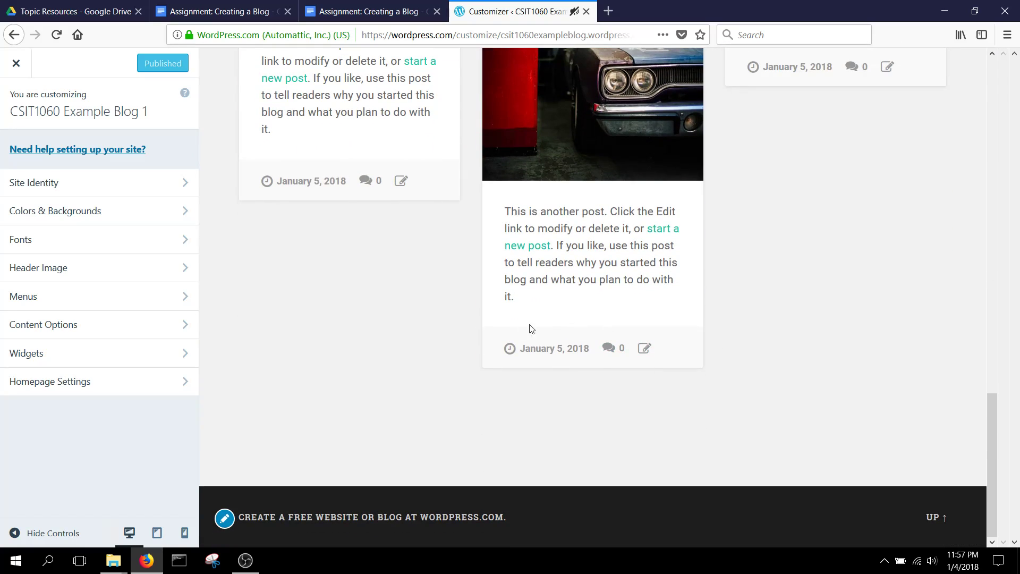
pyautogui.scroll(15, 532, 330)
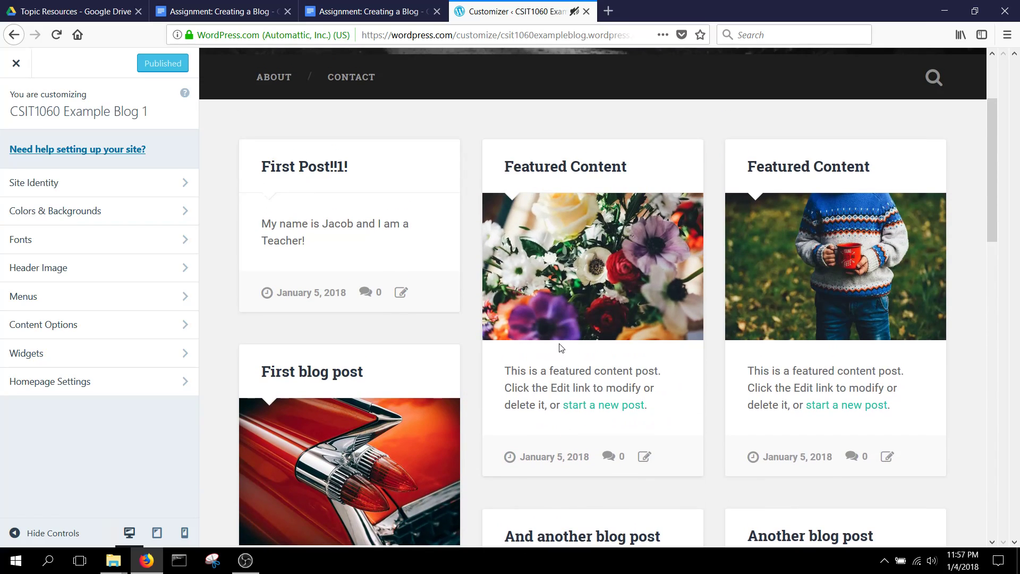
pyautogui.scroll(3, 425, 355)
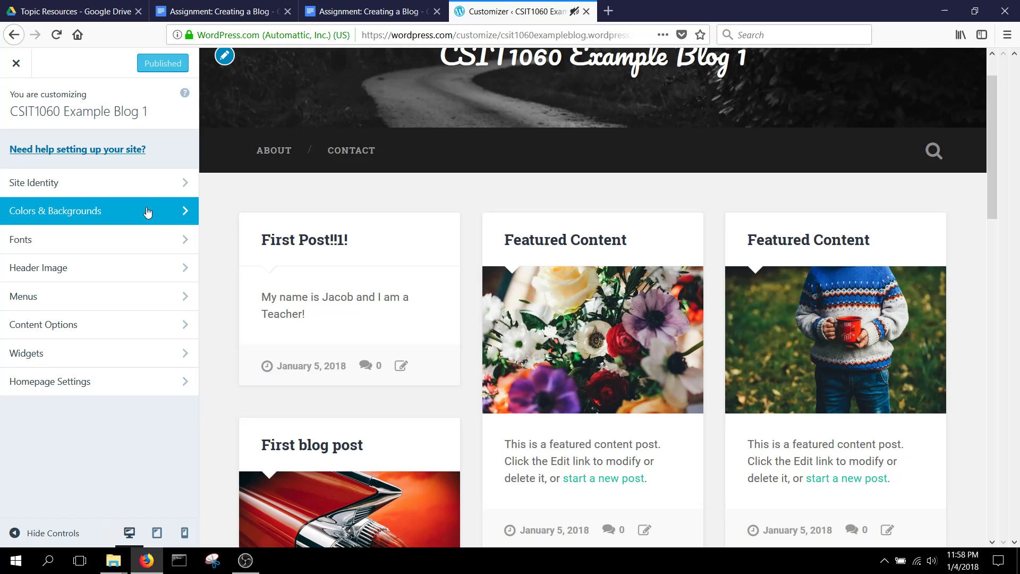
pyautogui.scroll(2, 230, 130)
pyautogui.click(235, 109)
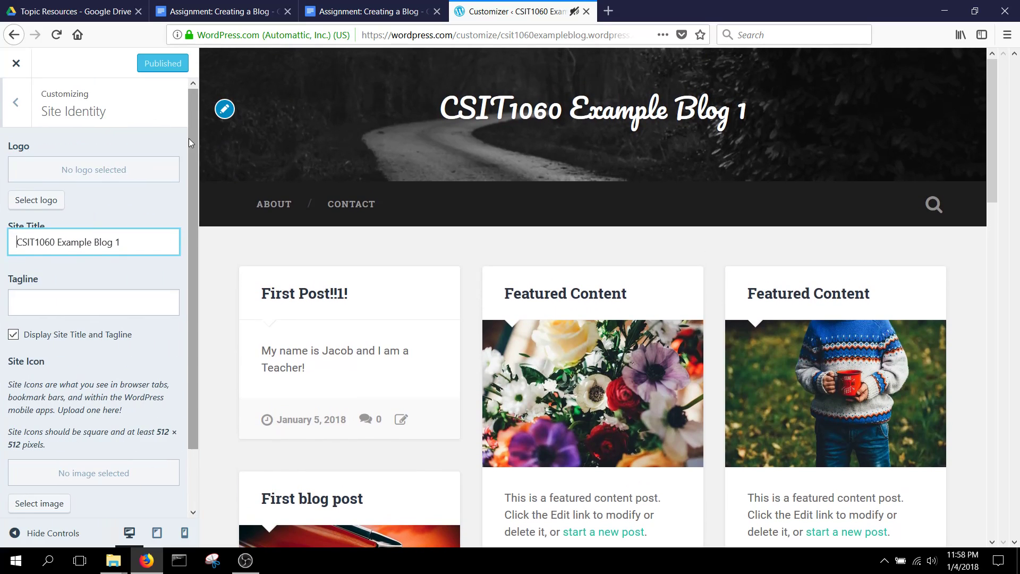
pyautogui.scroll(-2, 56, 190)
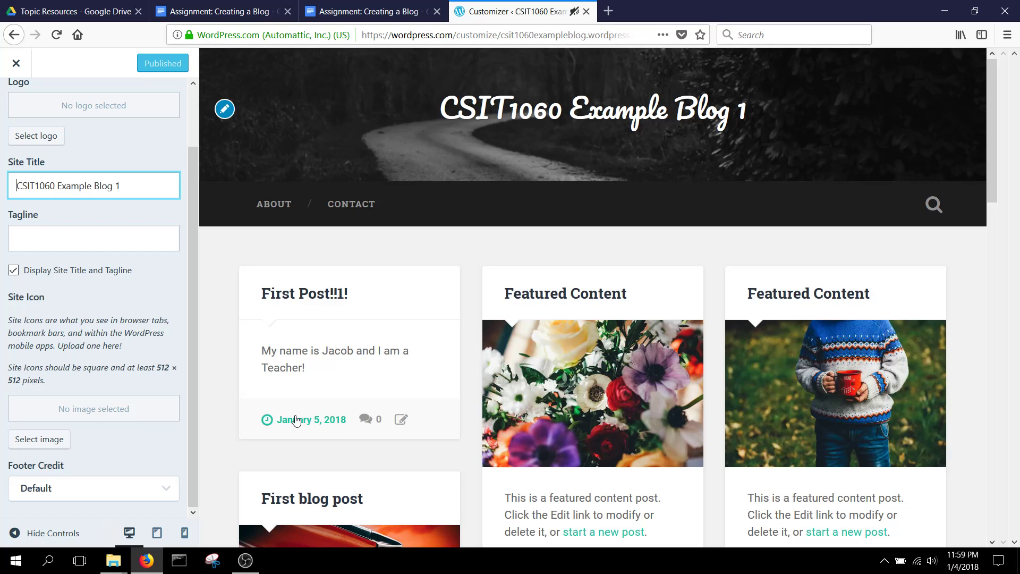
pyautogui.click(311, 301)
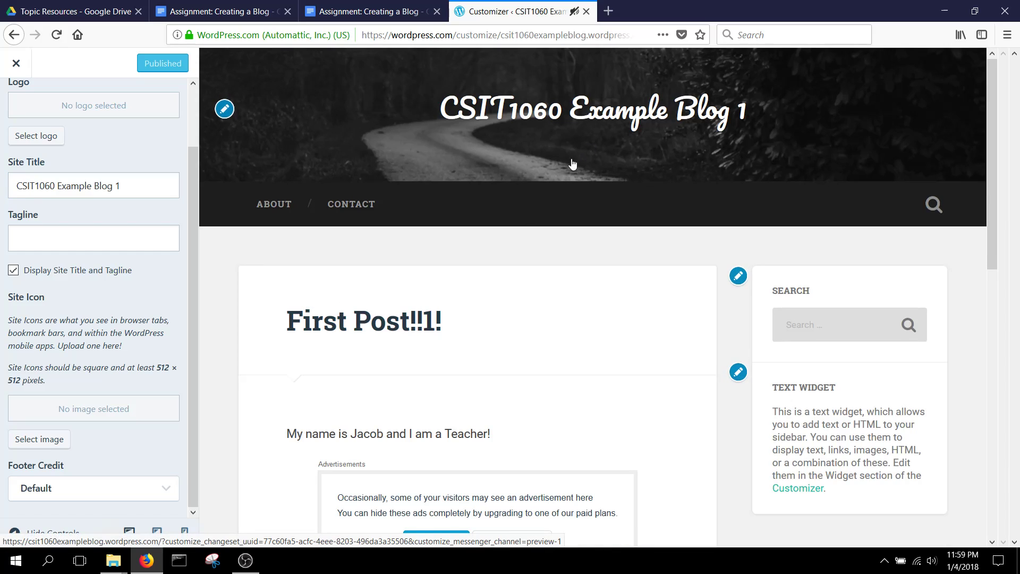
pyautogui.scroll(-2, 226, 149)
pyautogui.scroll(-3, 257, 186)
pyautogui.scroll(5, 542, 262)
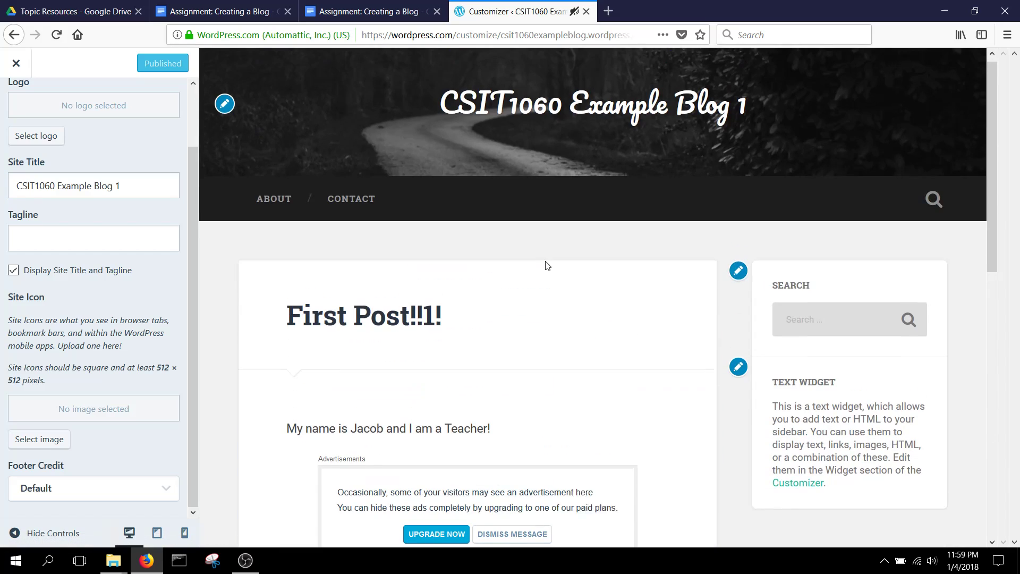
pyautogui.scroll(-6, 523, 313)
pyautogui.scroll(-5, 523, 313)
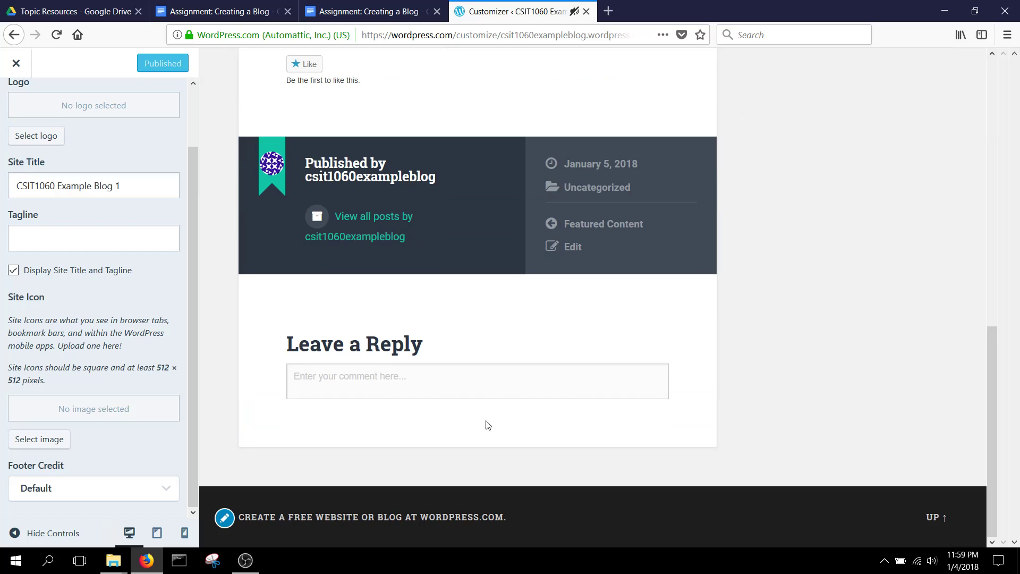
pyautogui.scroll(11, 417, 512)
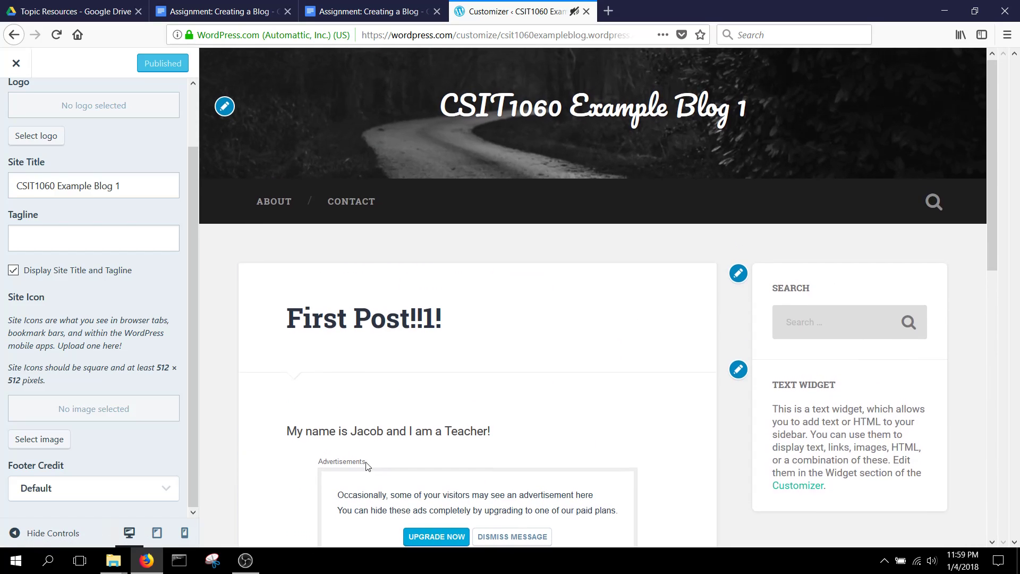
pyautogui.click(532, 118)
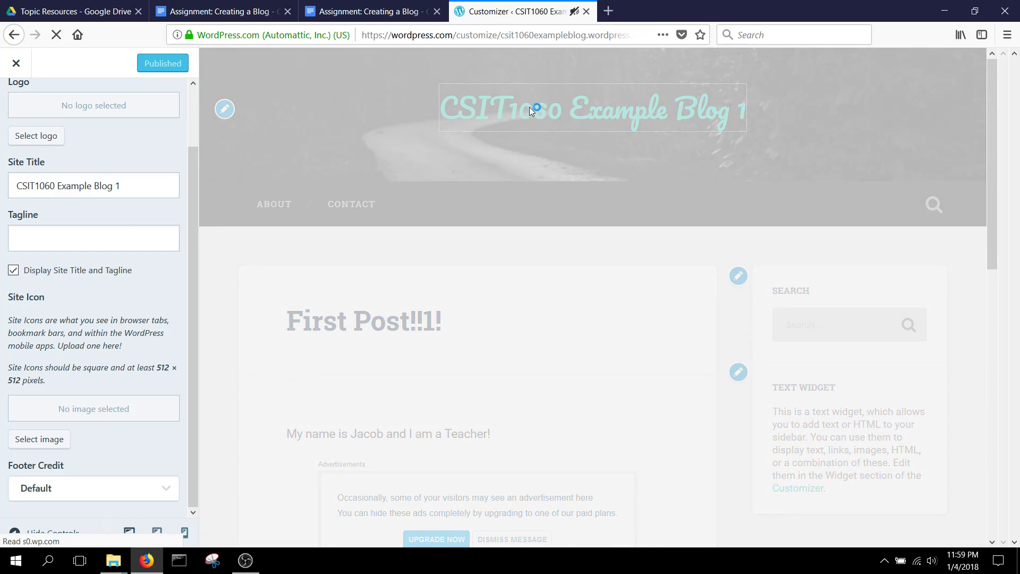
pyautogui.click(74, 34)
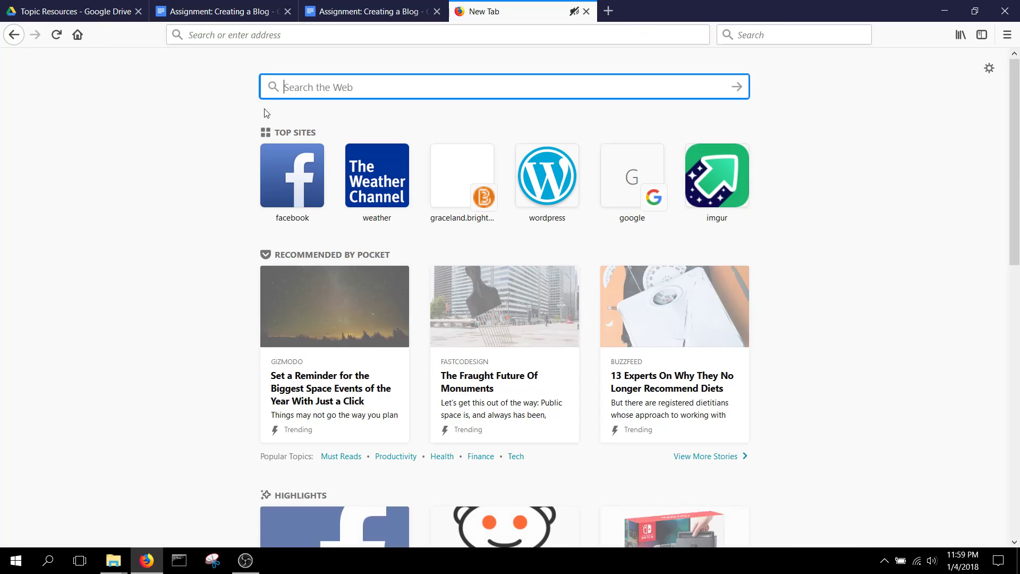
pyautogui.click(14, 35)
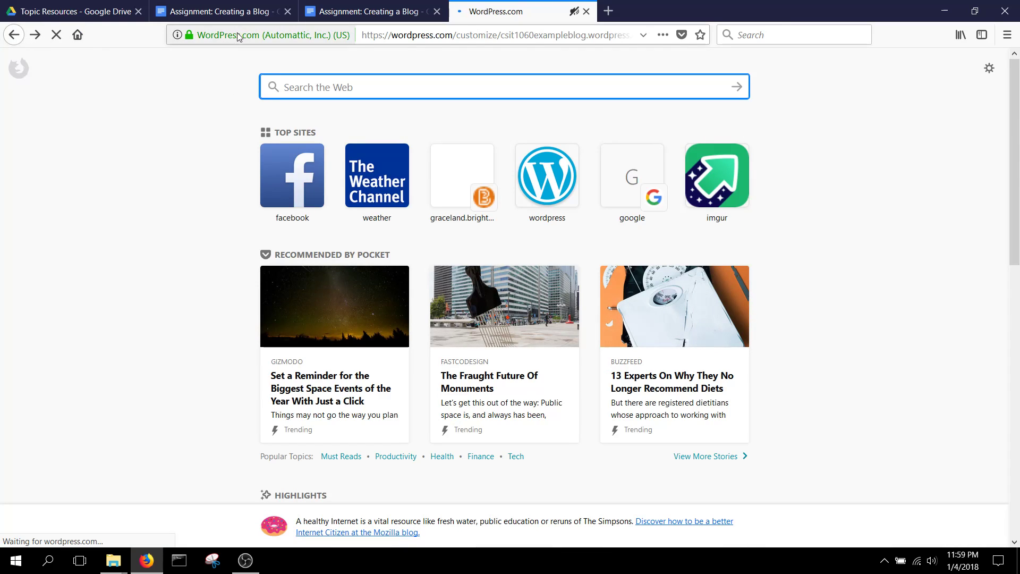